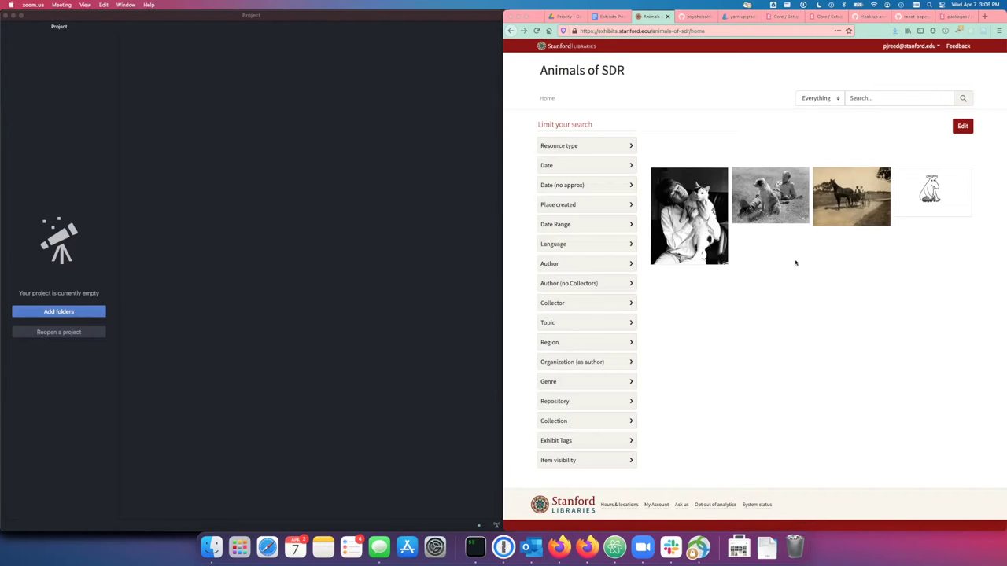
Run an empty search to list all 14 Animals of SDR items, scroll through them, and return to the top
click(681, 107)
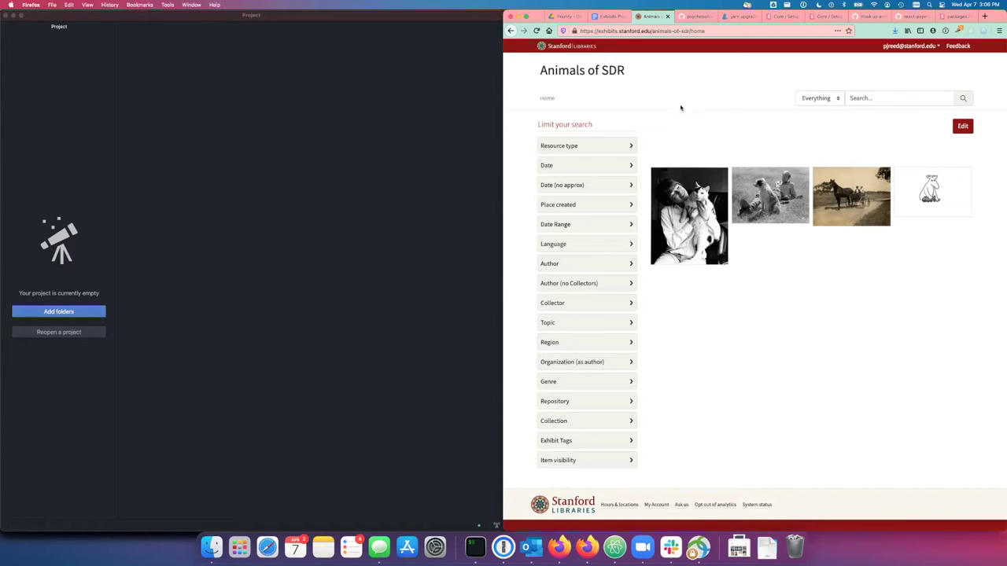
click(964, 99)
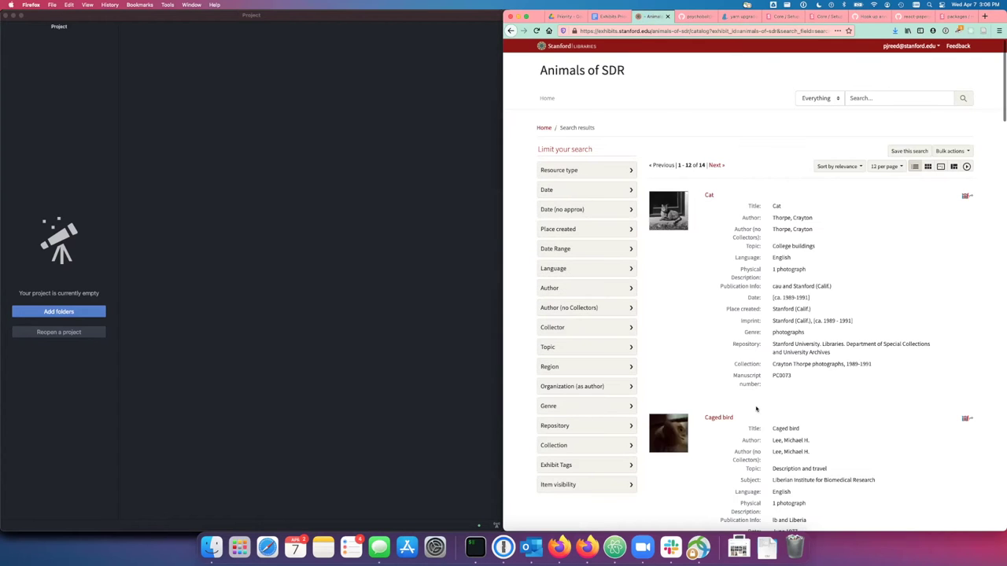
scroll(756, 408, down, 1)
scroll(755, 408, down, 15)
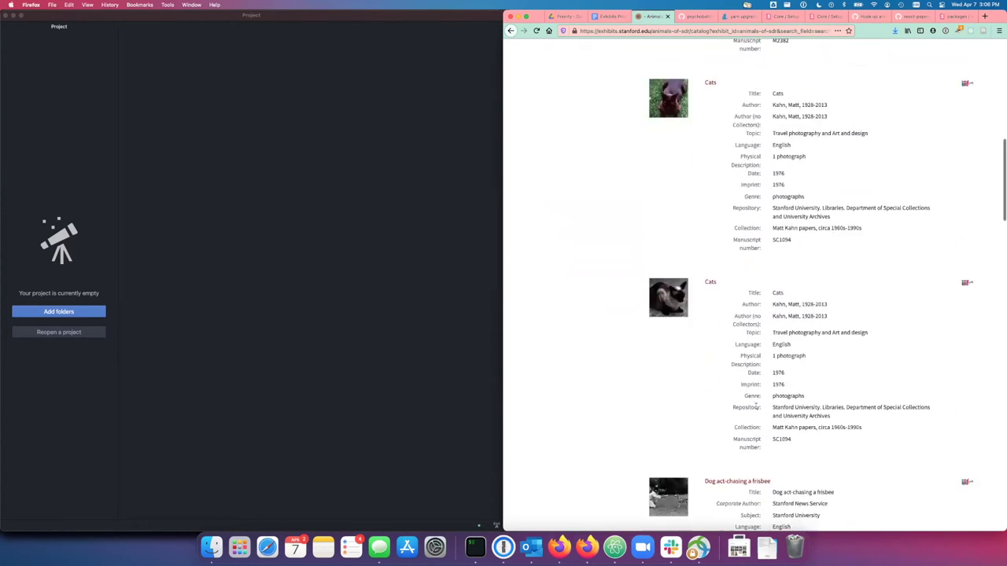
scroll(755, 408, down, 15)
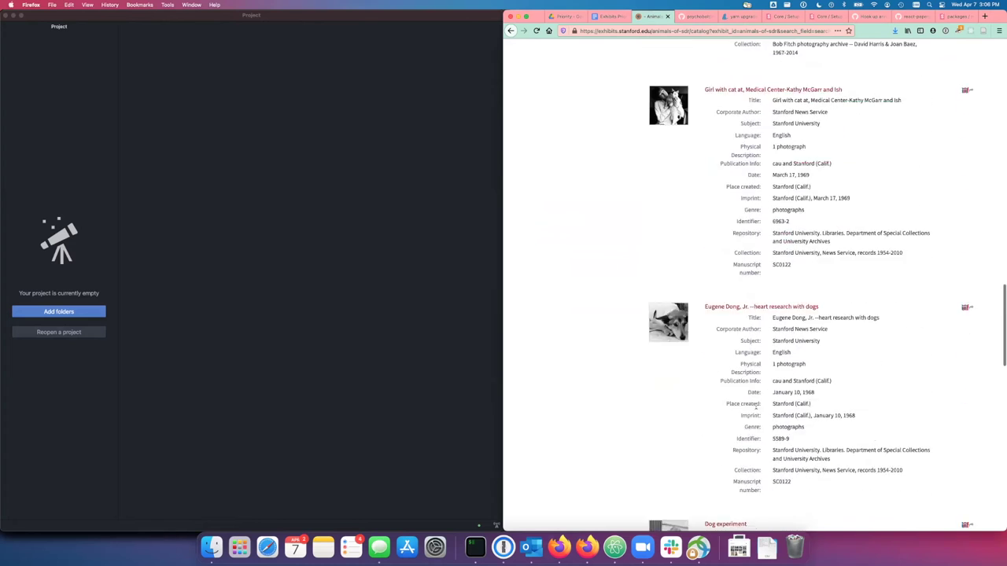
scroll(756, 408, up, 20)
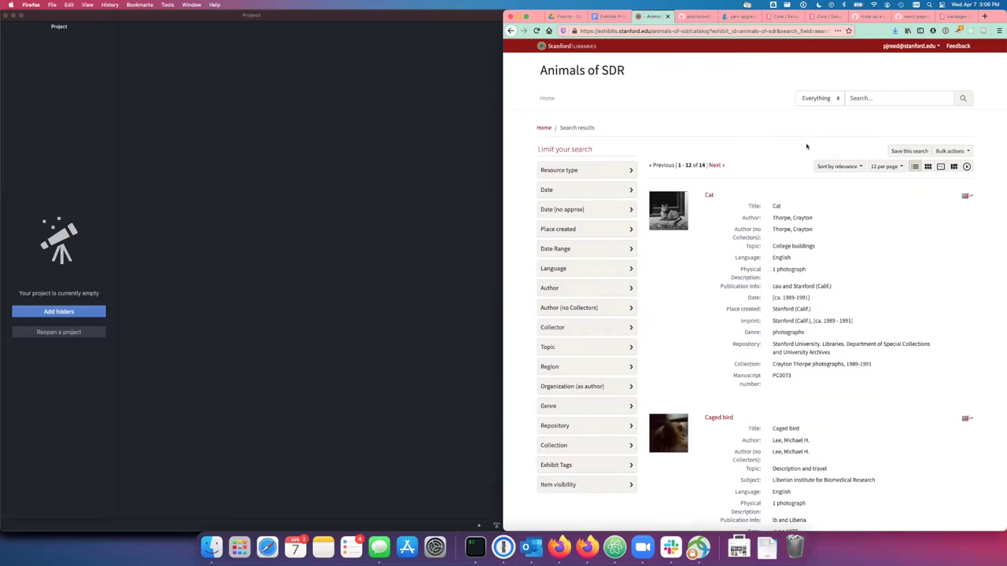
Go to the Exhibit Dashboard and open Bulk updates under Curation
click(913, 45)
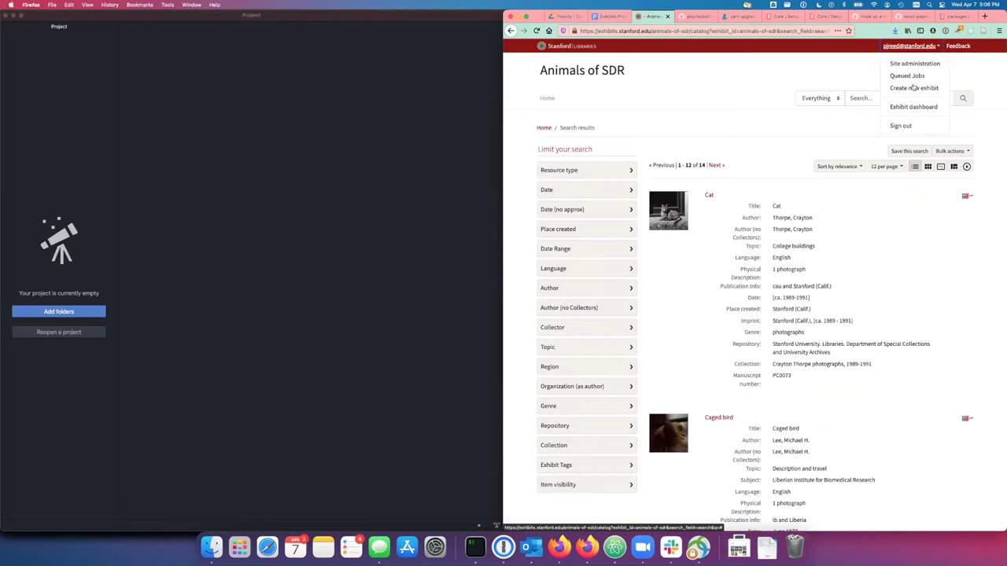
click(912, 106)
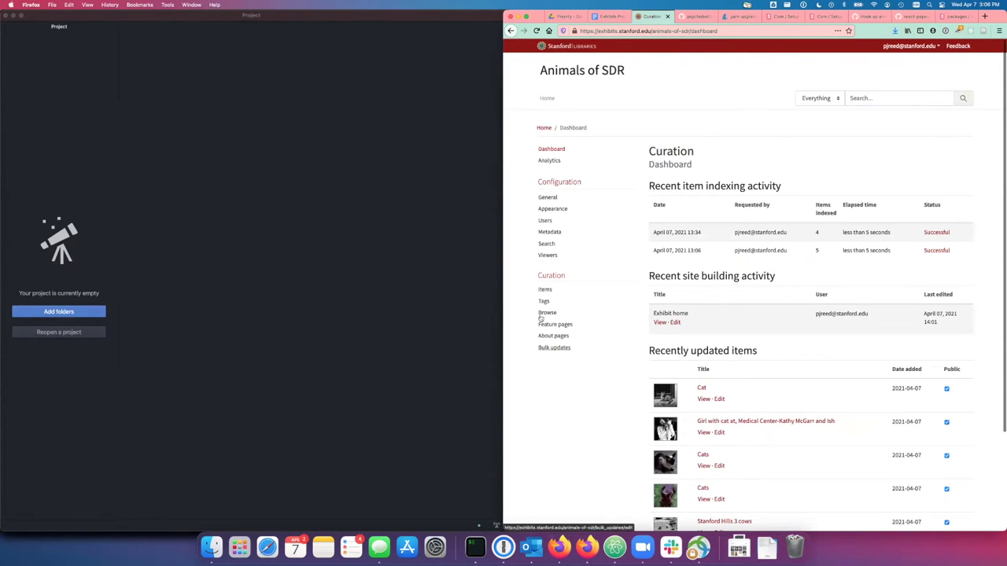
click(556, 348)
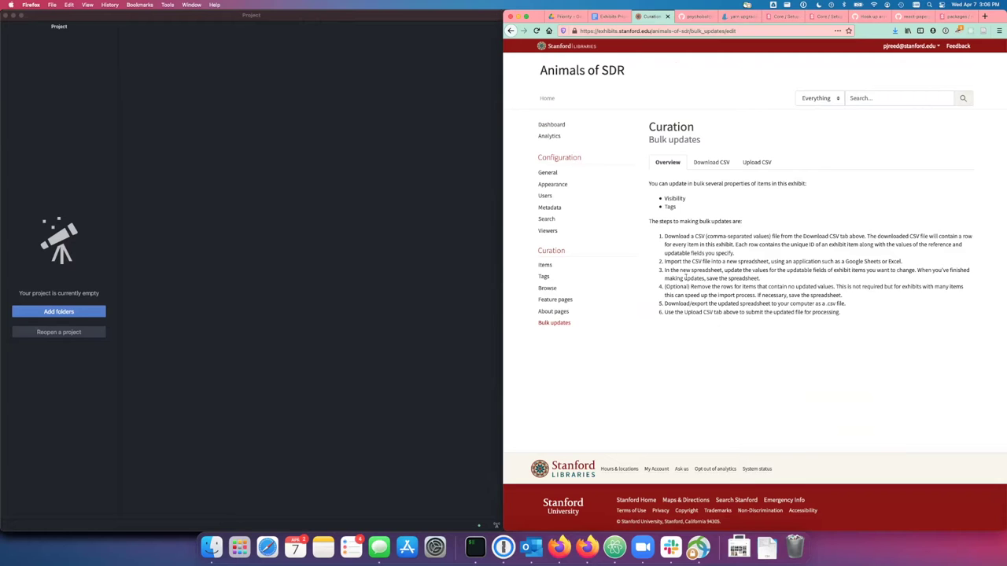
Show the Download CSV options and include Item title in the template fields
click(711, 162)
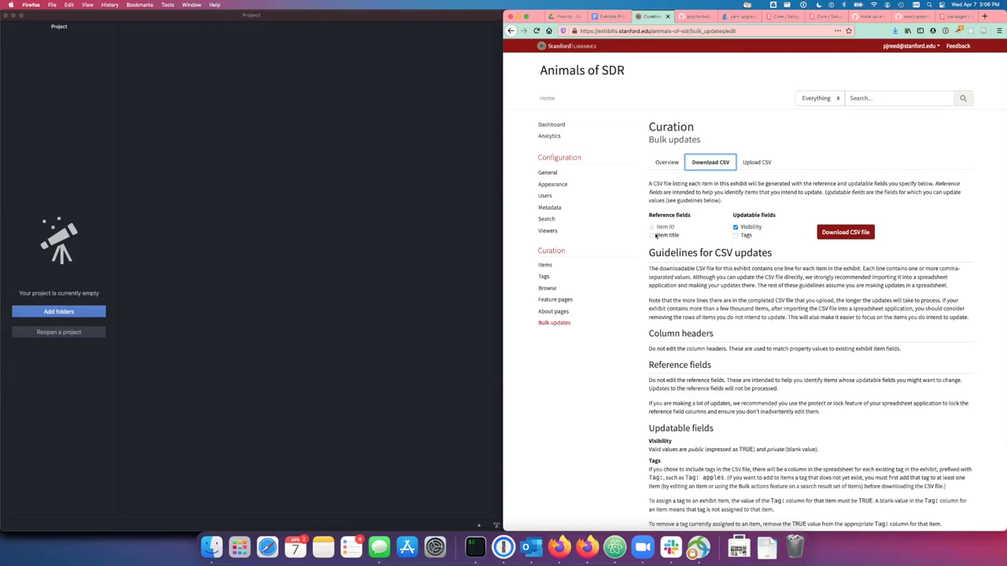
click(663, 237)
triple_click(665, 216)
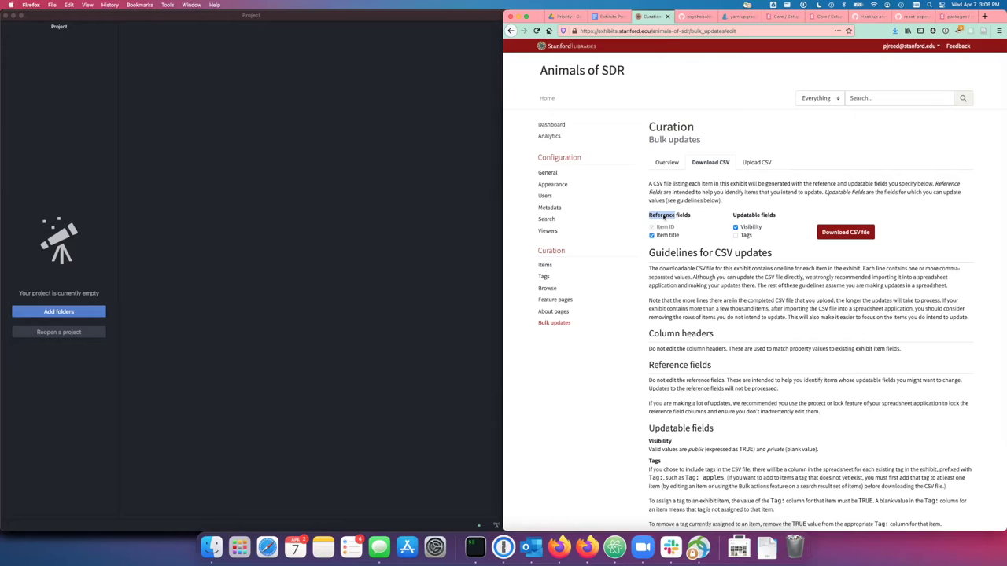
click(685, 216)
triple_click(759, 217)
double_click(755, 216)
Save animals-of-sdr-bulk-update-template.csv to Downloads, replacing the existing copy
click(859, 232)
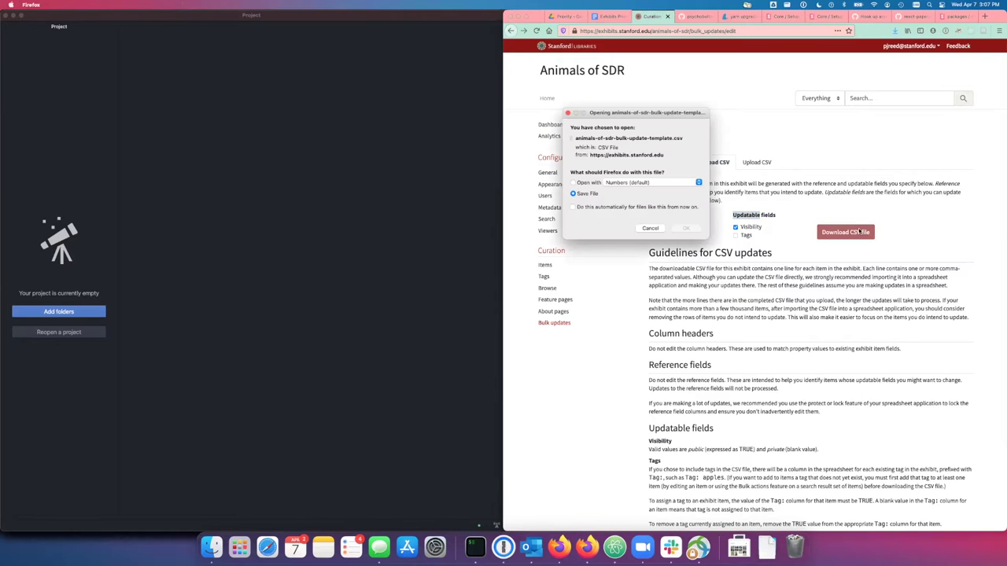
click(682, 229)
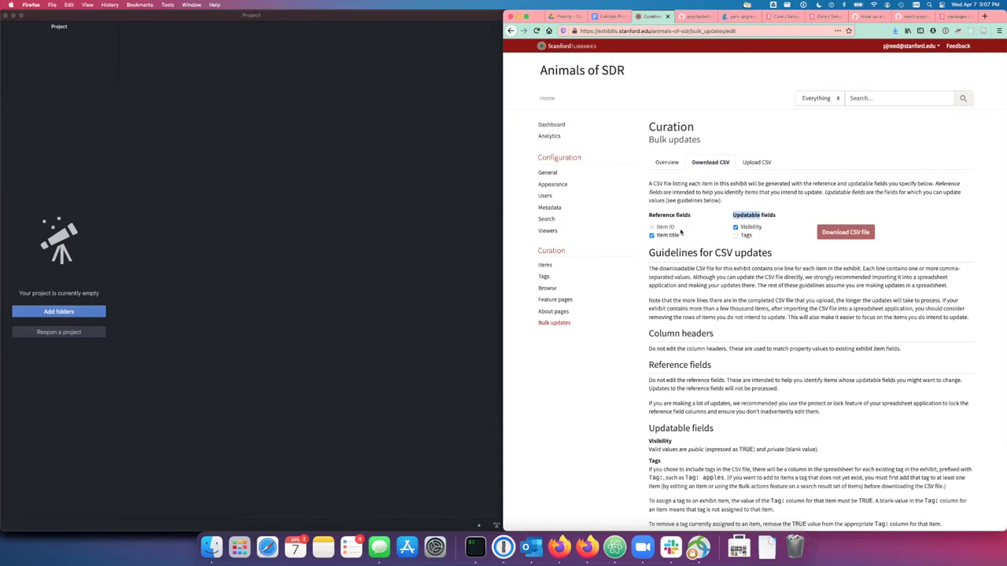
click(634, 287)
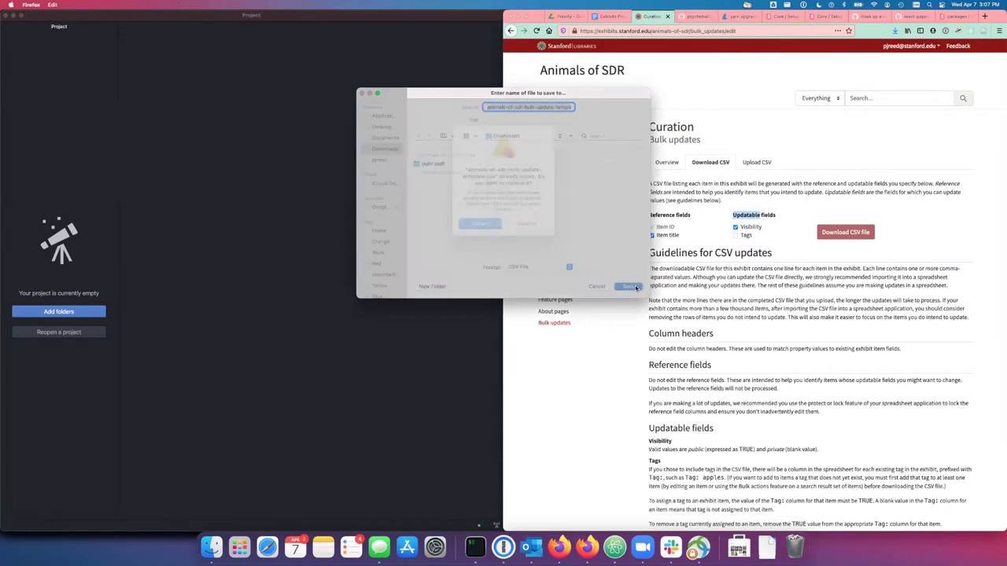
click(540, 237)
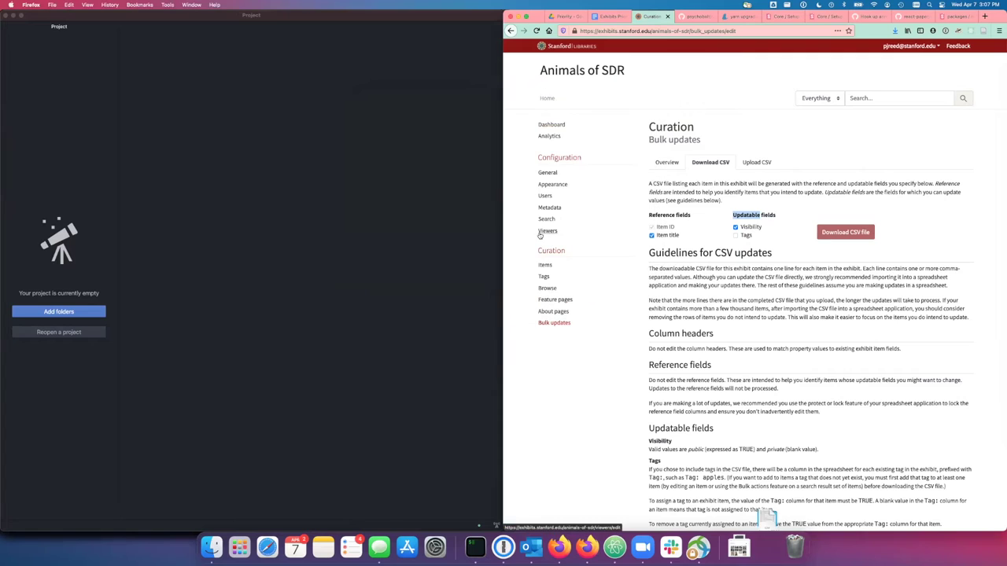
click(766, 548)
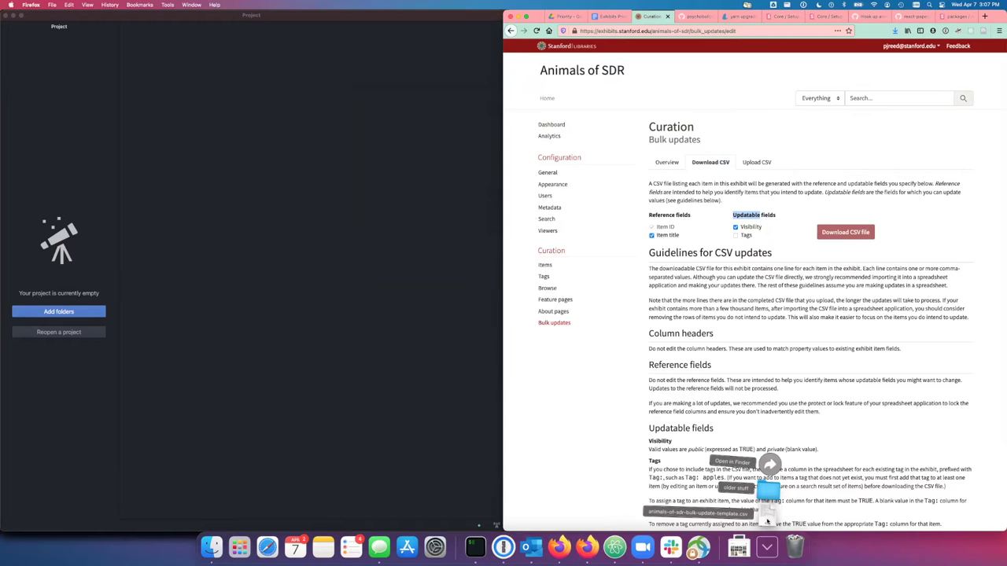
Drag animals-of-sdr-bulk-update-template.csv into Atom, showing its Item ID, Item Title and Visibility columns
drag(767, 522, 342, 248)
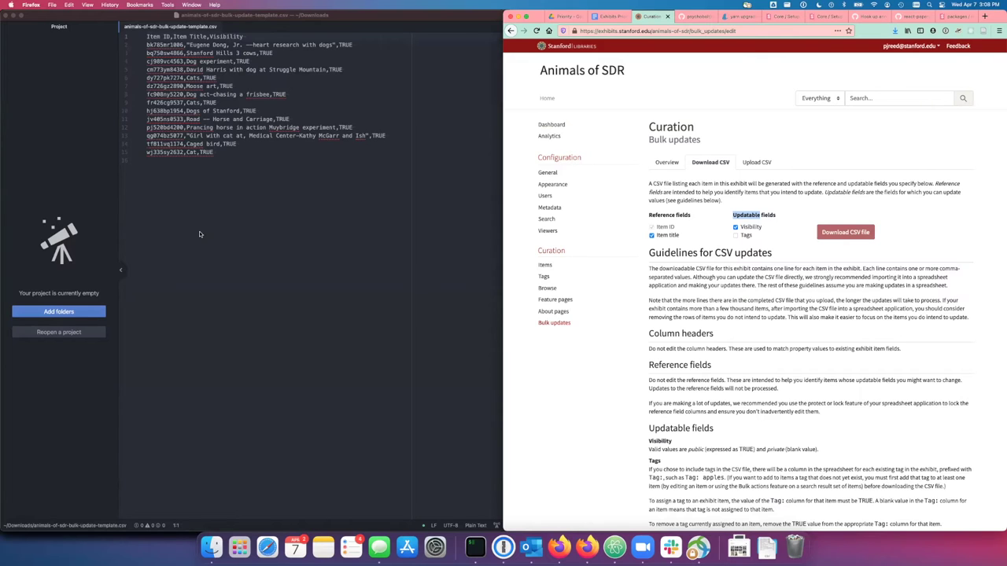
click(158, 46)
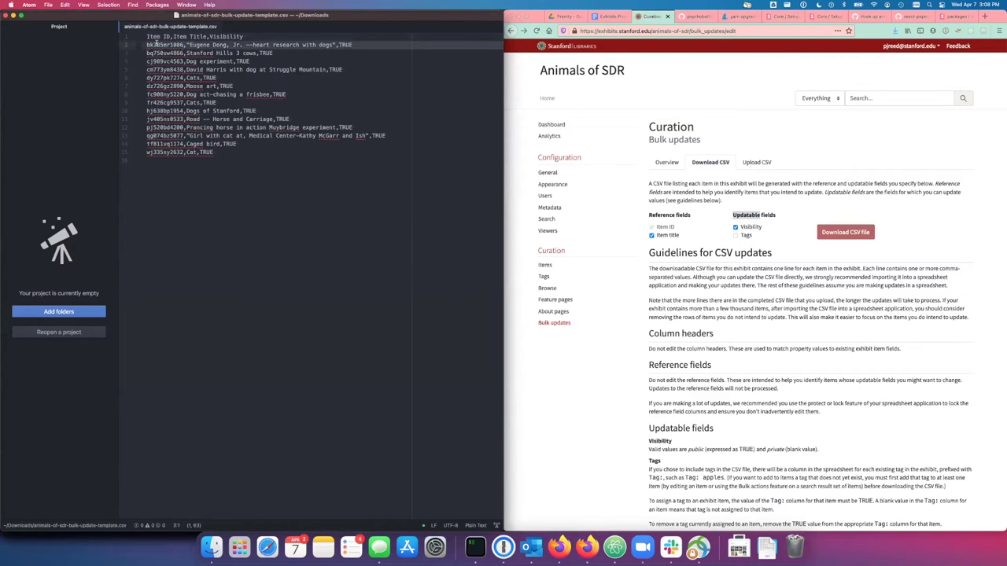
double_click(157, 44)
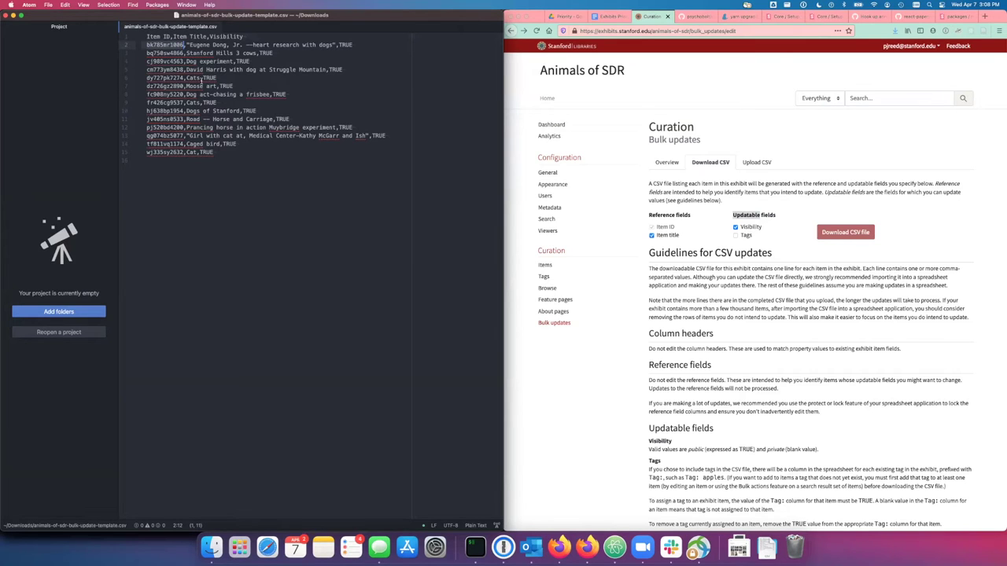
Delete TRUE from Moose art, both Cats rows and the frisbee dog row, then save
double_click(227, 87)
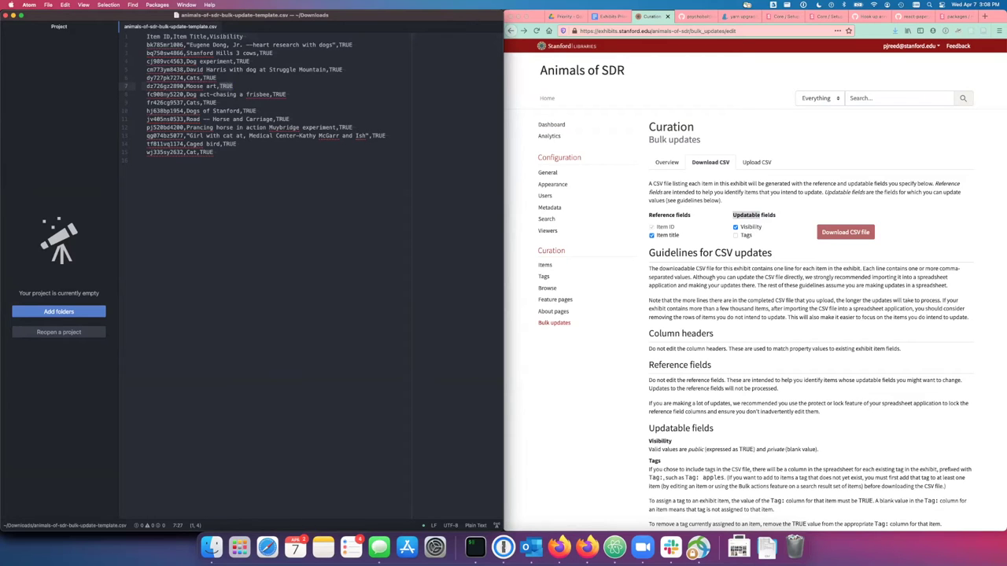
key(BackSpace)
double_click(209, 77)
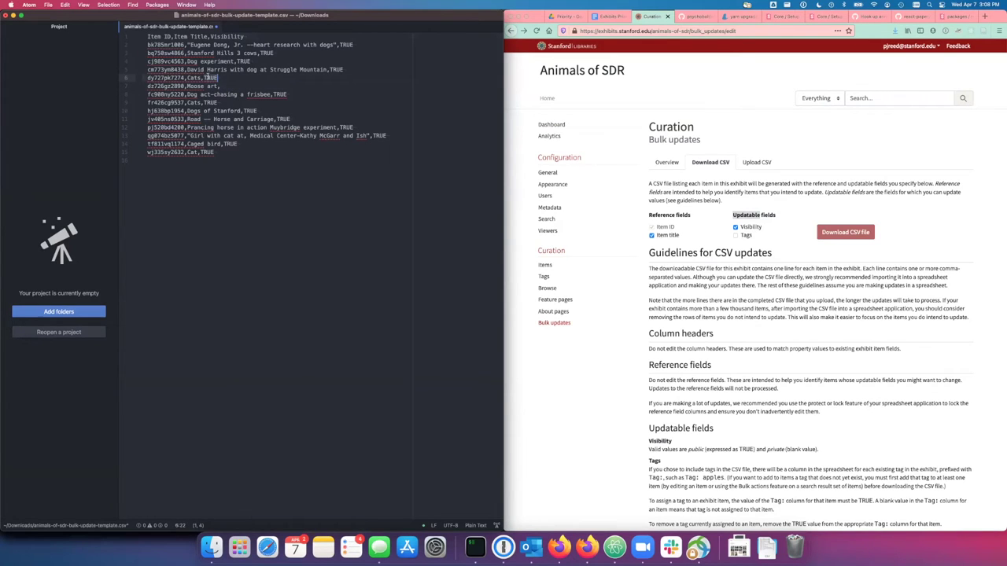
key(BackSpace)
double_click(279, 95)
key(BackSpace)
double_click(211, 101)
key(BackSpace)
click(254, 150)
key(super+s)
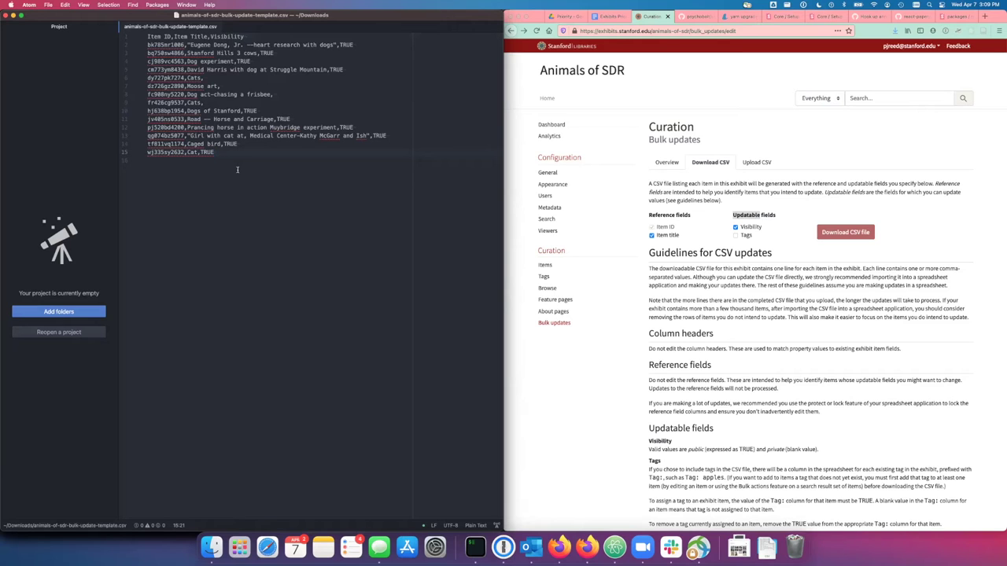
Delete unchanged rows 10–15 and 2–5, keeping the header and four edited rows, then save
drag(126, 110, 229, 212)
key(BackSpace)
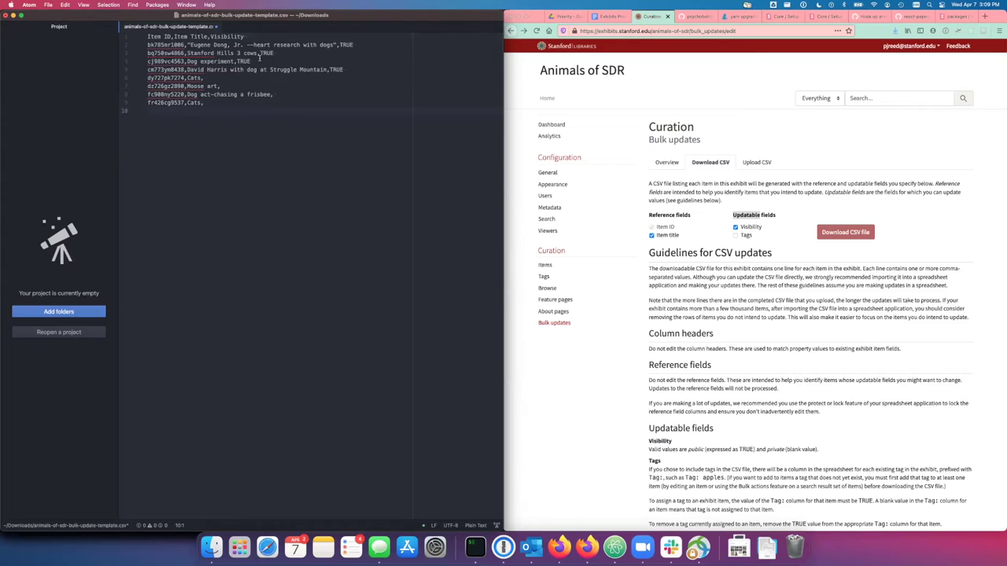
drag(252, 70, 246, 39)
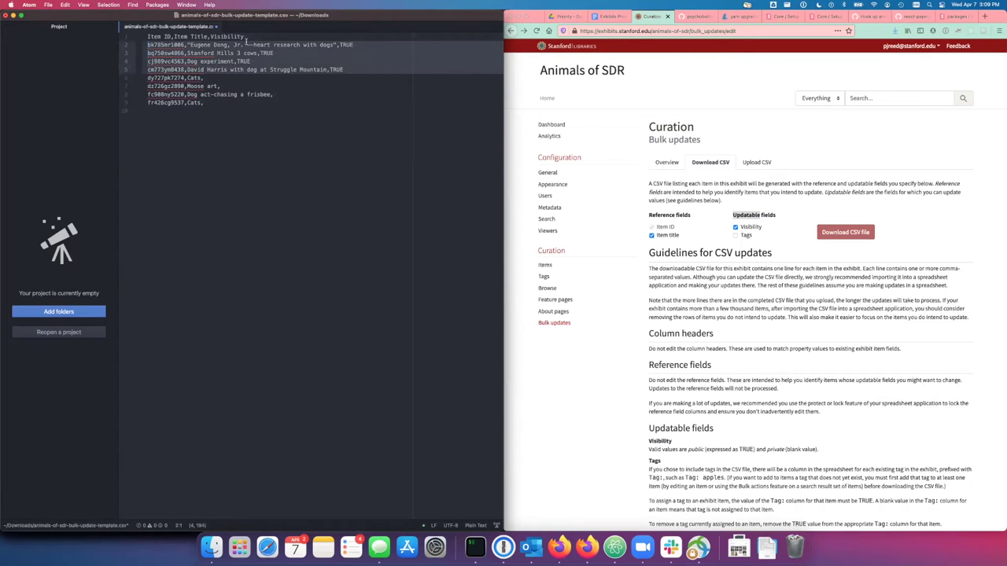
key(BackSpace)
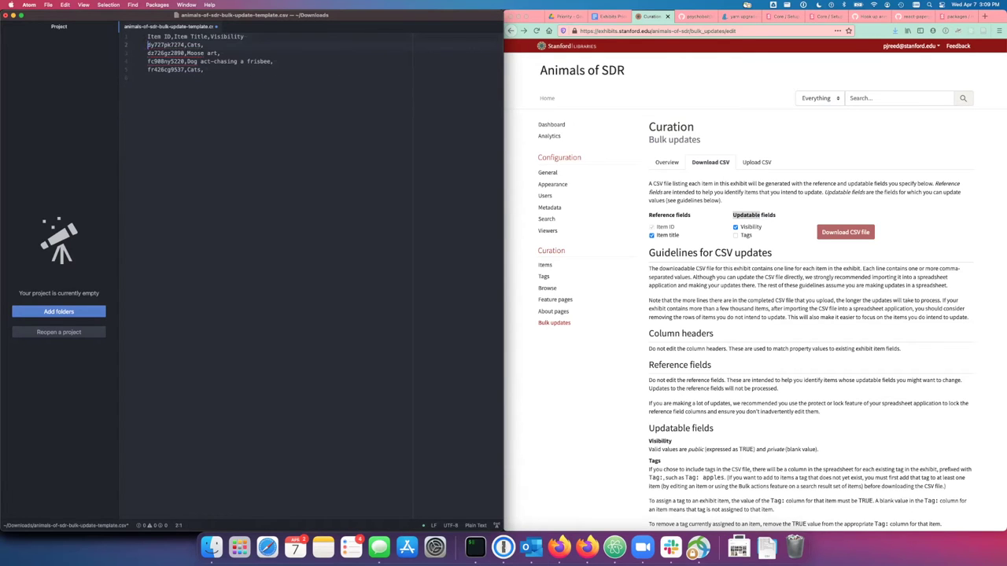
click(247, 143)
key(super+s)
Upload the edited bulk-update template CSV through the Upload CSV form
click(753, 163)
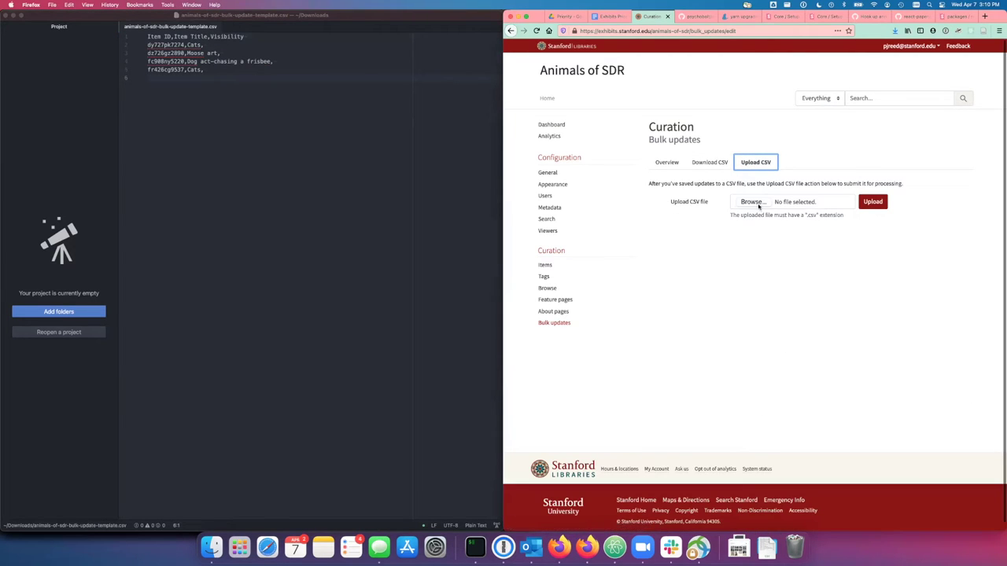
click(766, 546)
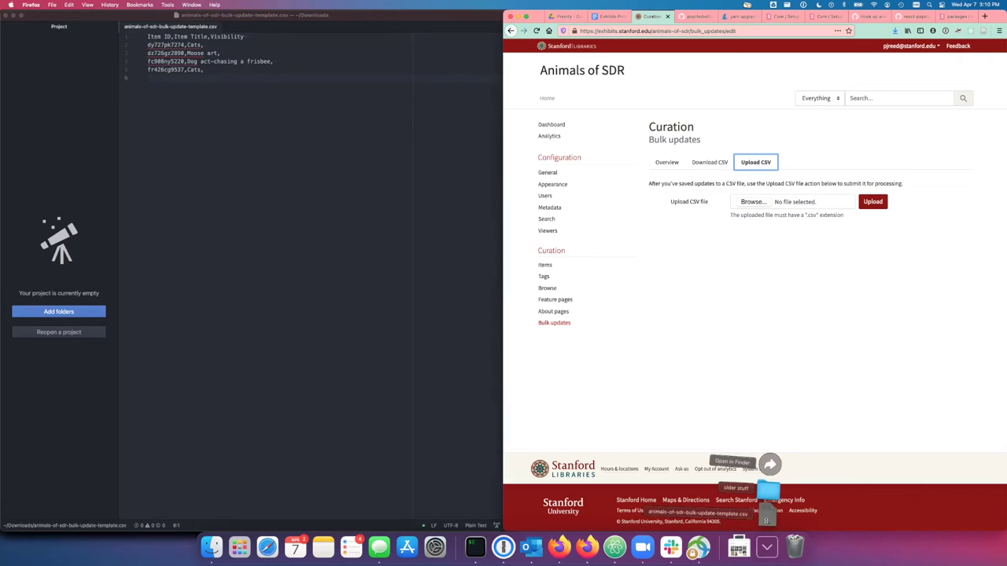
drag(765, 519, 745, 201)
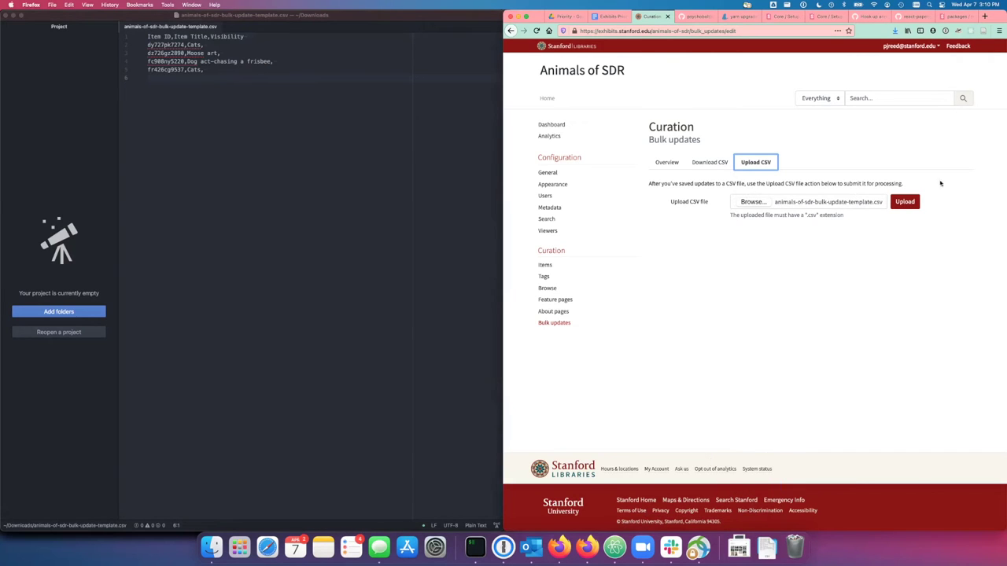
click(910, 201)
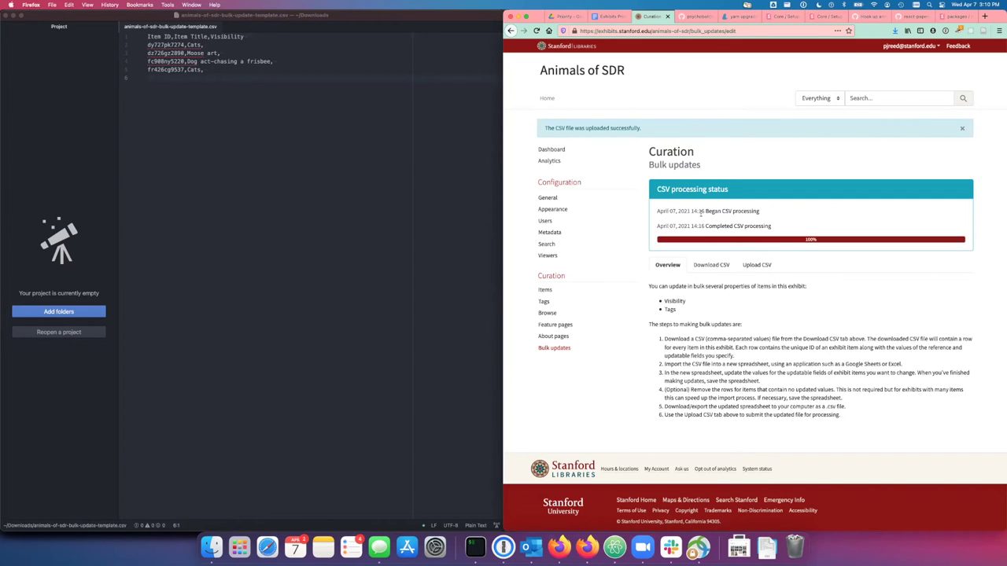
Confirm the CSV processing completed, then search to list all 14 exhibit items
triple_click(712, 212)
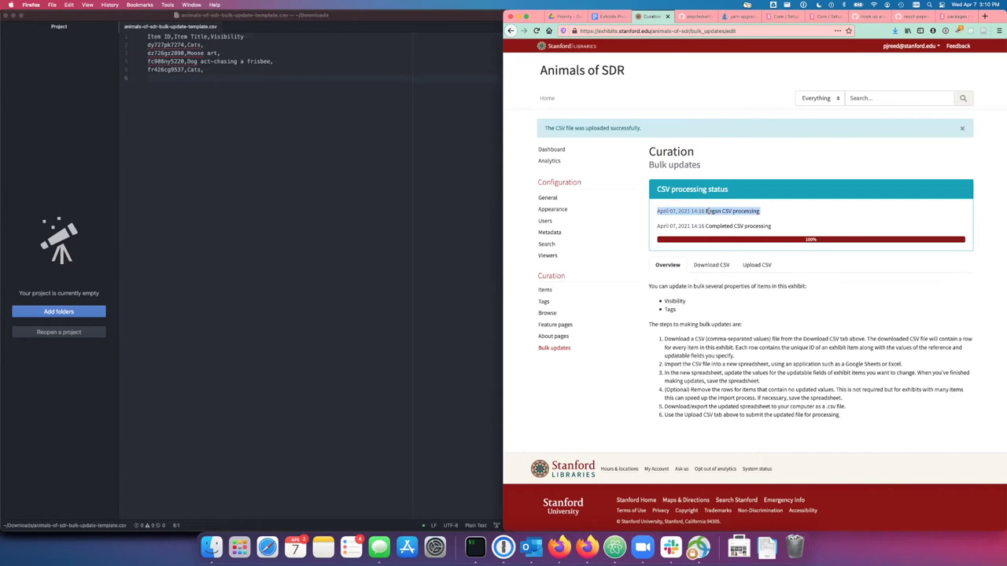
triple_click(705, 225)
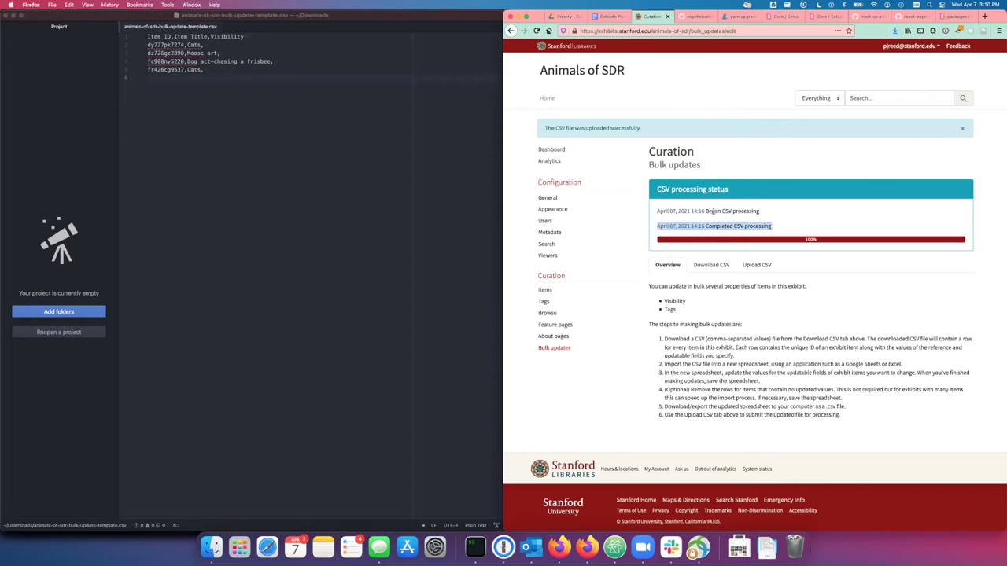
click(808, 147)
click(963, 99)
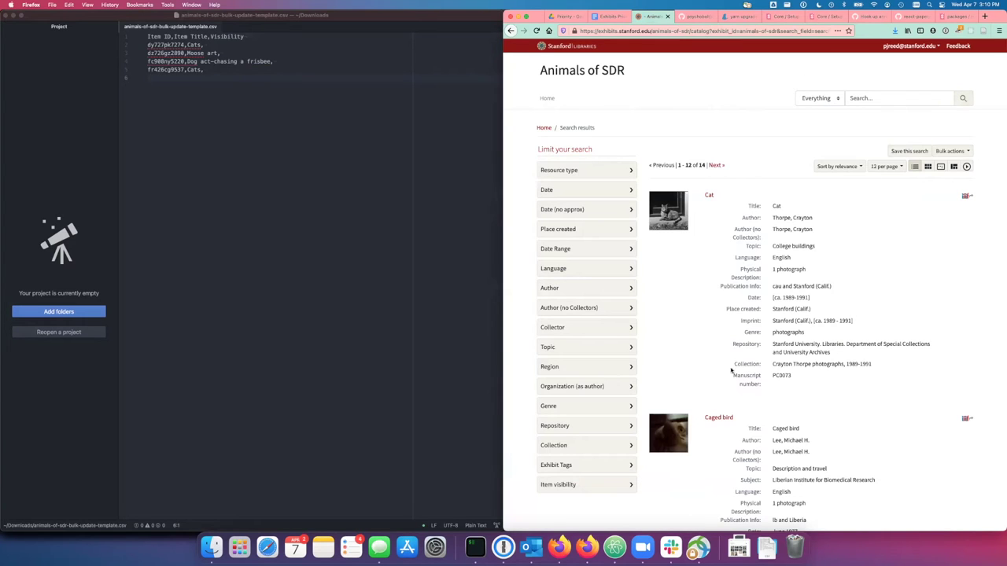
Filter by Item visibility: Private and scroll through the 4 private results
scroll(777, 429, down, 3)
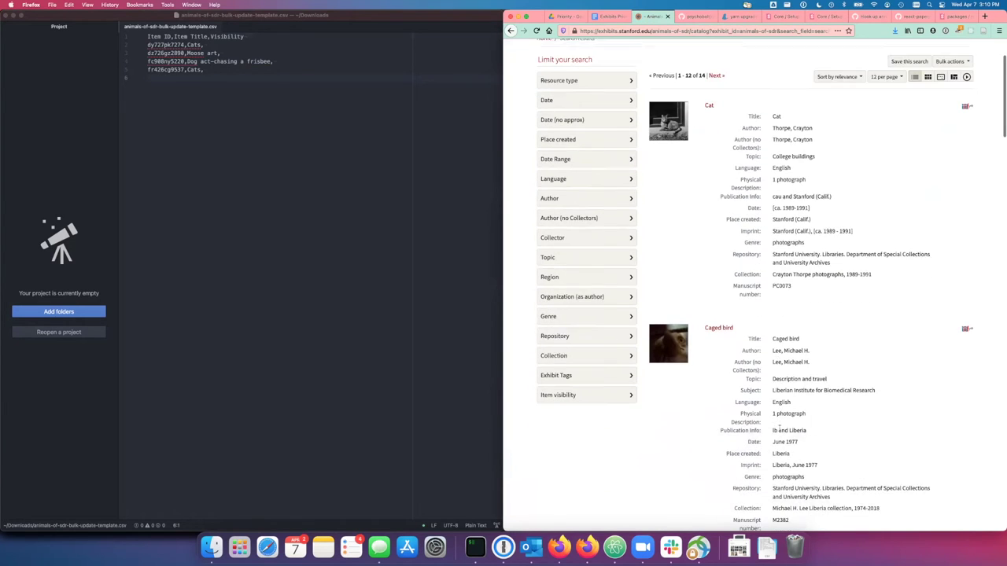
click(625, 390)
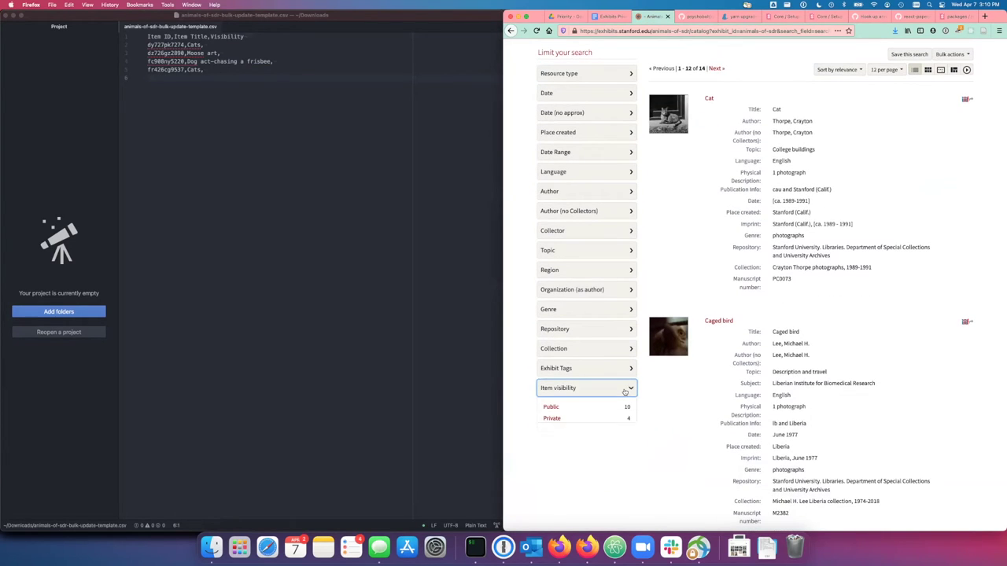
click(553, 419)
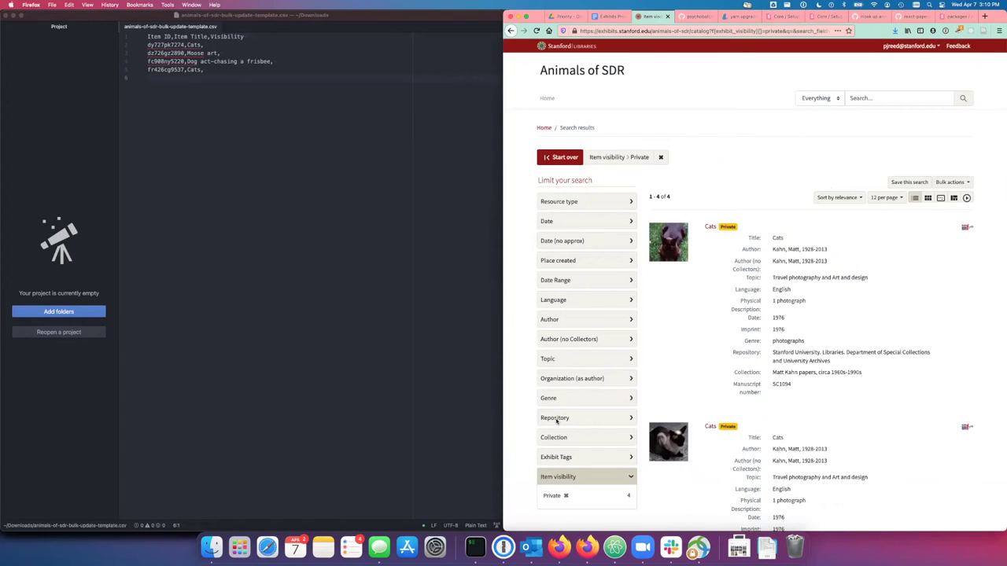
scroll(705, 414, down, 10)
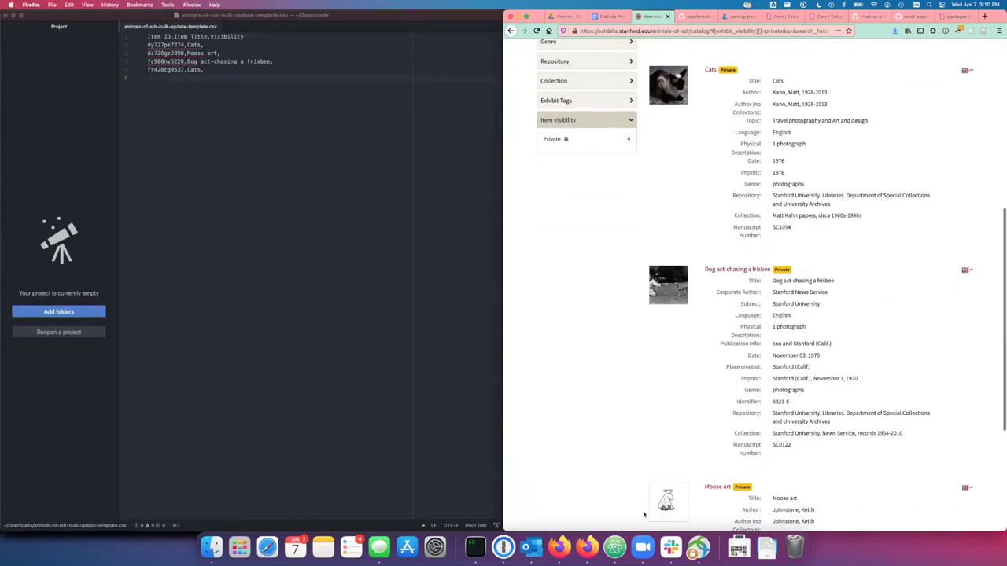
scroll(719, 449, down, 5)
scroll(718, 452, down, 1)
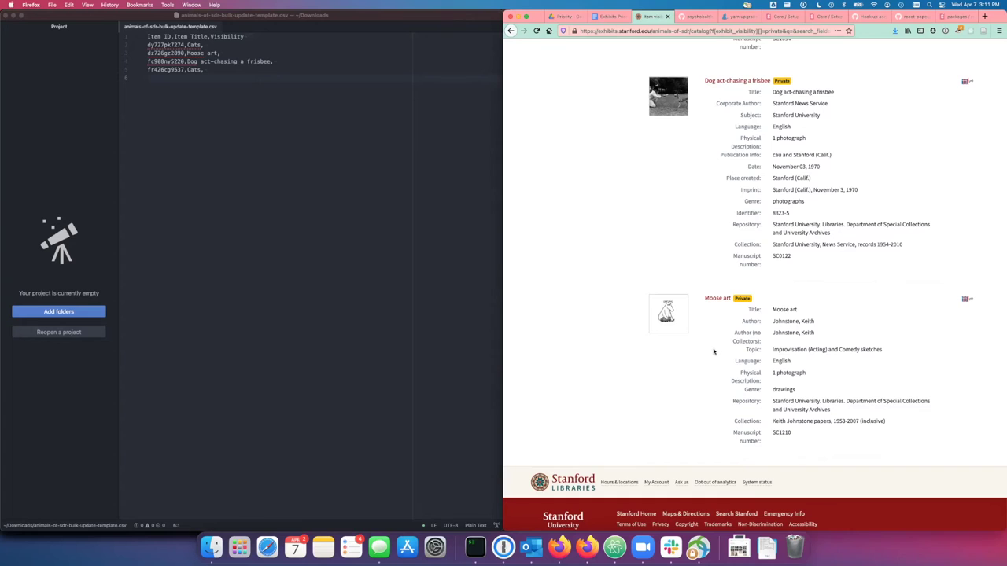
scroll(714, 352, up, 15)
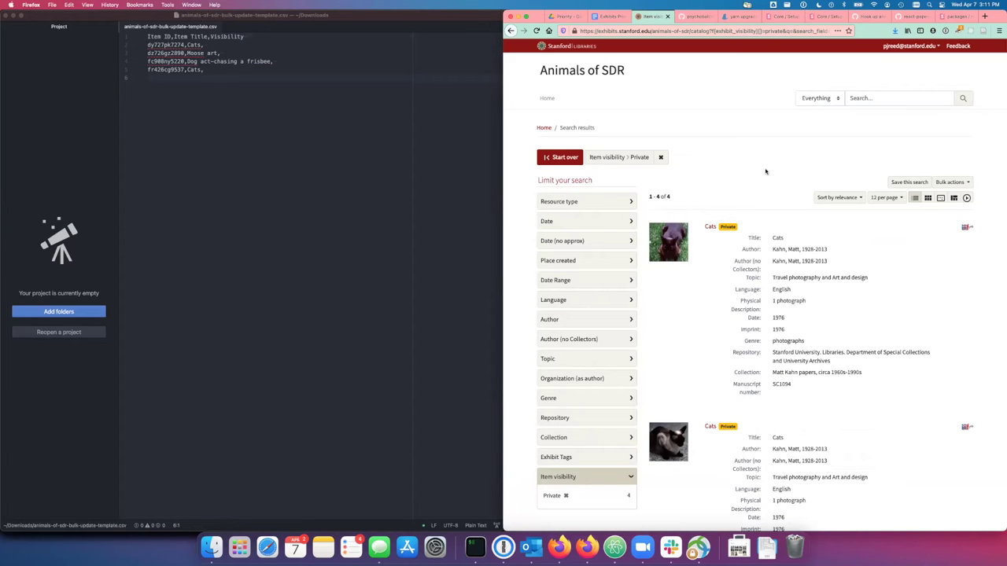
Open the Exhibit dashboard's Tags page listing Dog (5), Farm animals (2) and Cats (4)
click(915, 47)
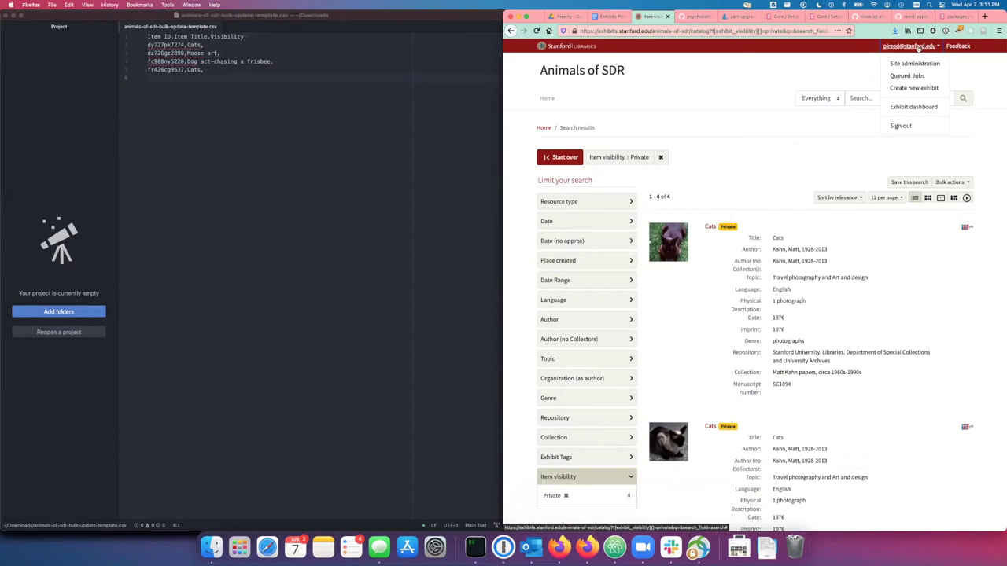
click(910, 106)
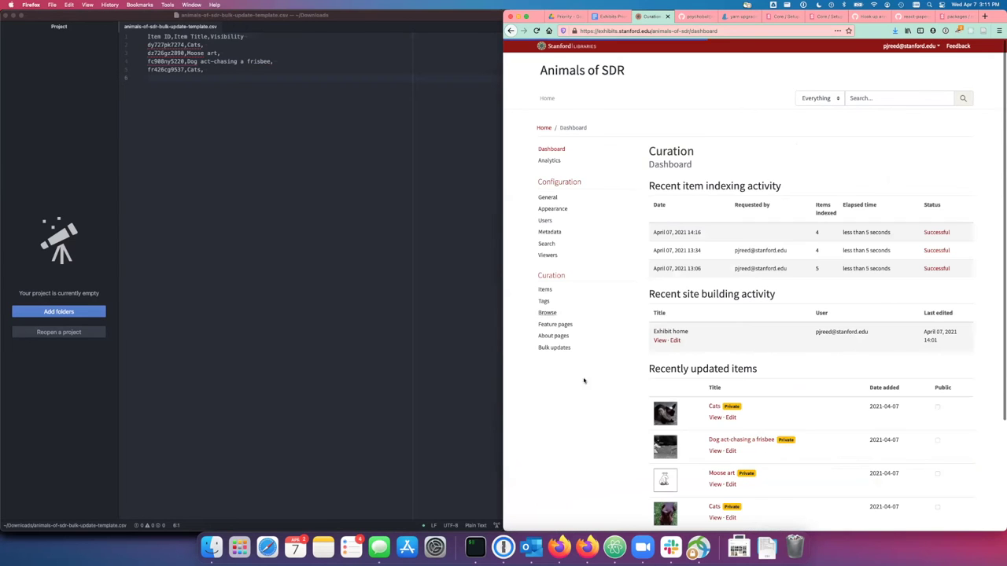
click(545, 301)
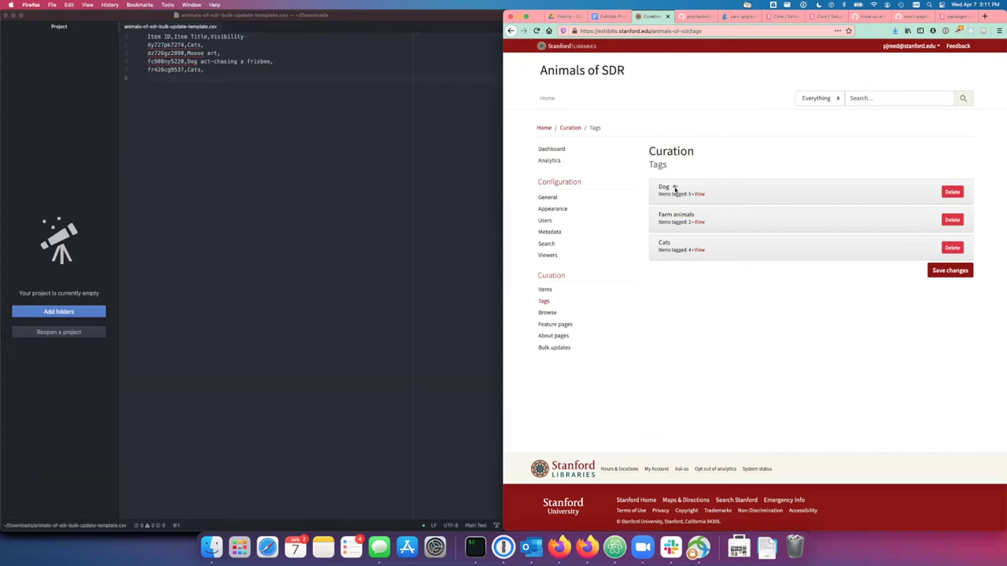
Change the Dog tag name to 'Dogs' and save the changes
click(674, 189)
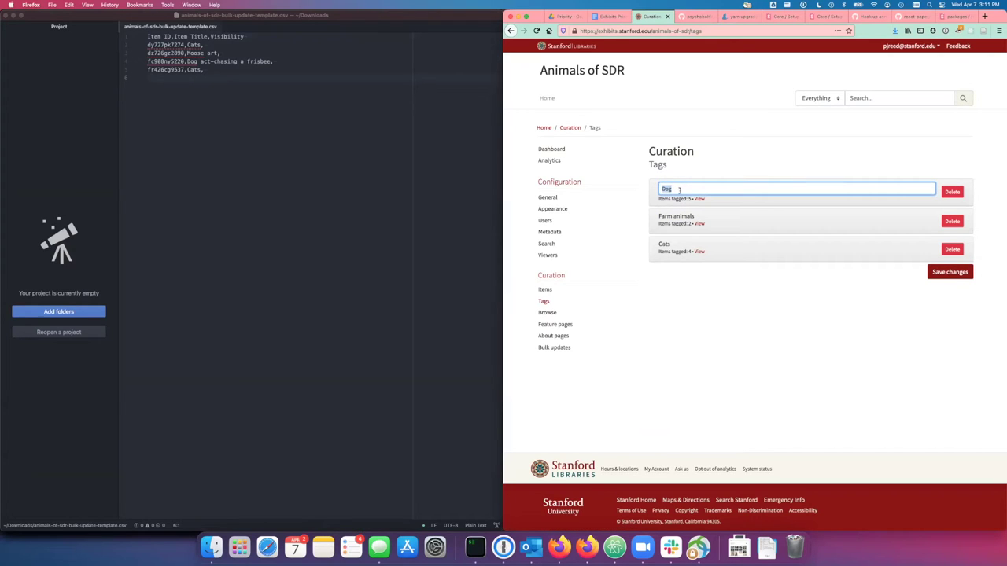
key(Right)
key(Return)
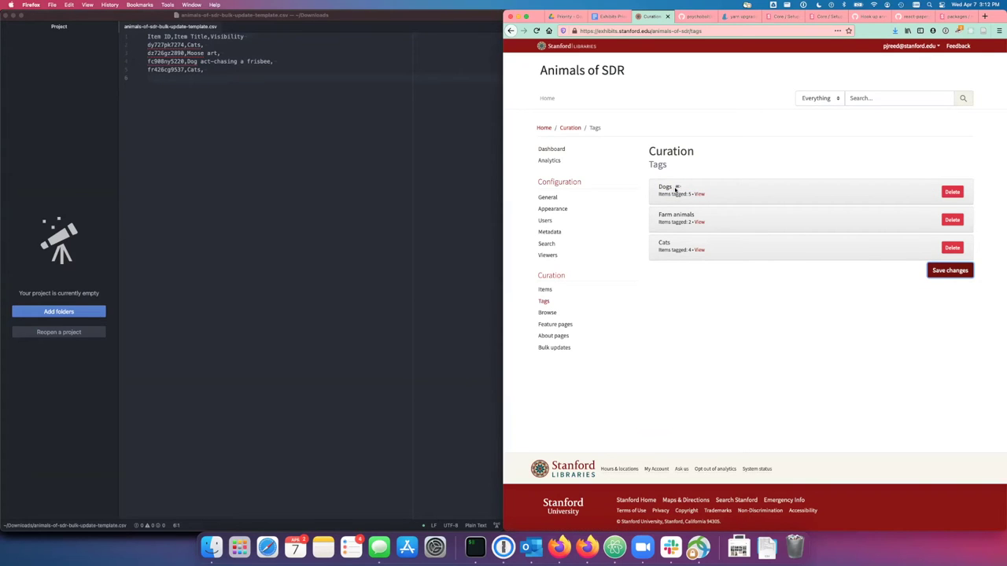
click(941, 272)
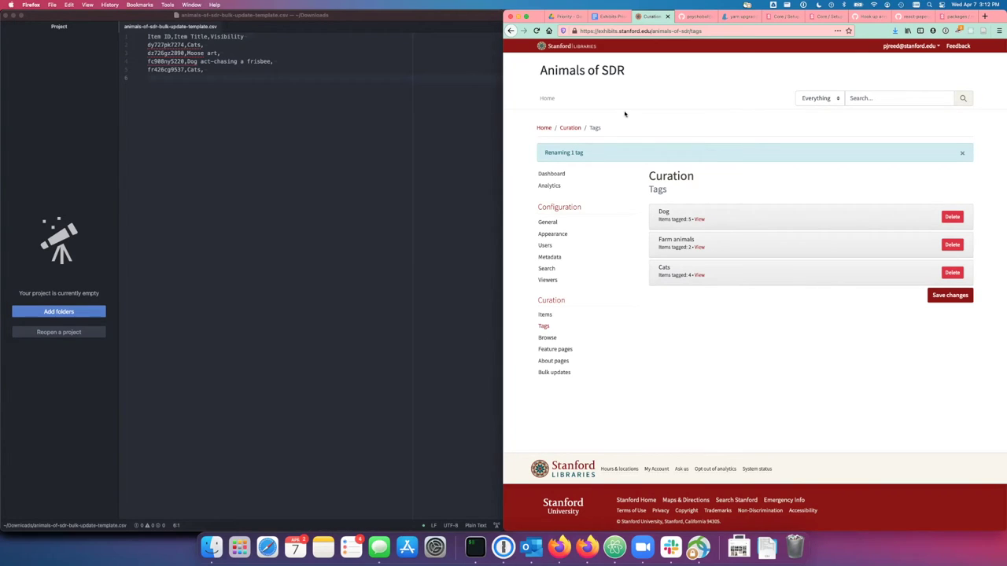
List all exhibit items and briefly expand the Exhibit Tags facet to check tag counts
click(964, 99)
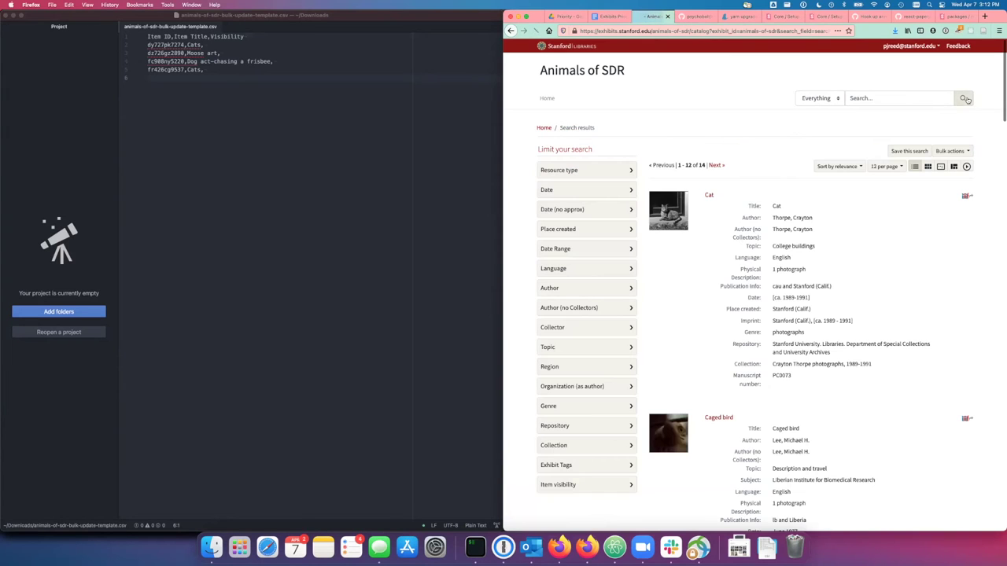
scroll(671, 365, down, 3)
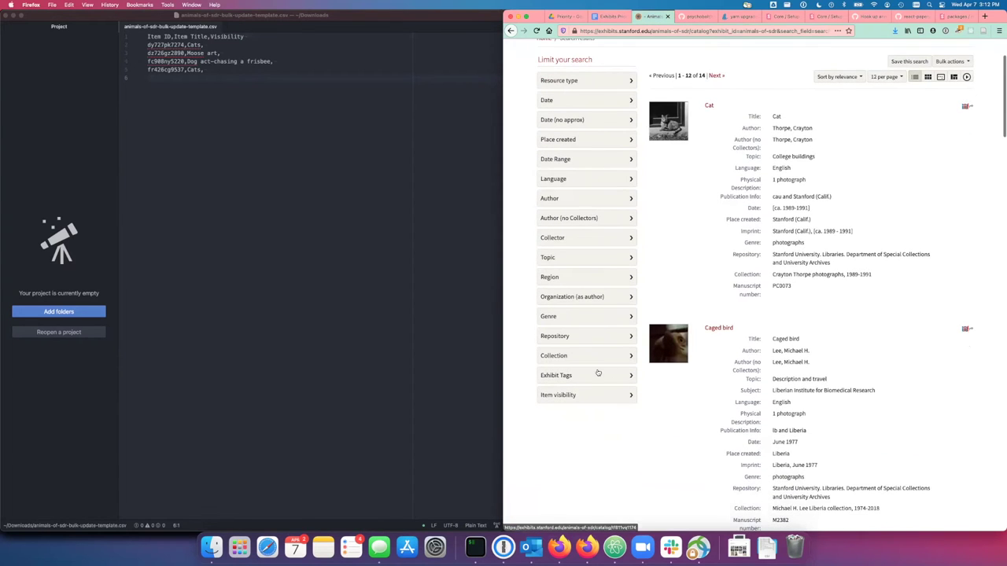
click(597, 375)
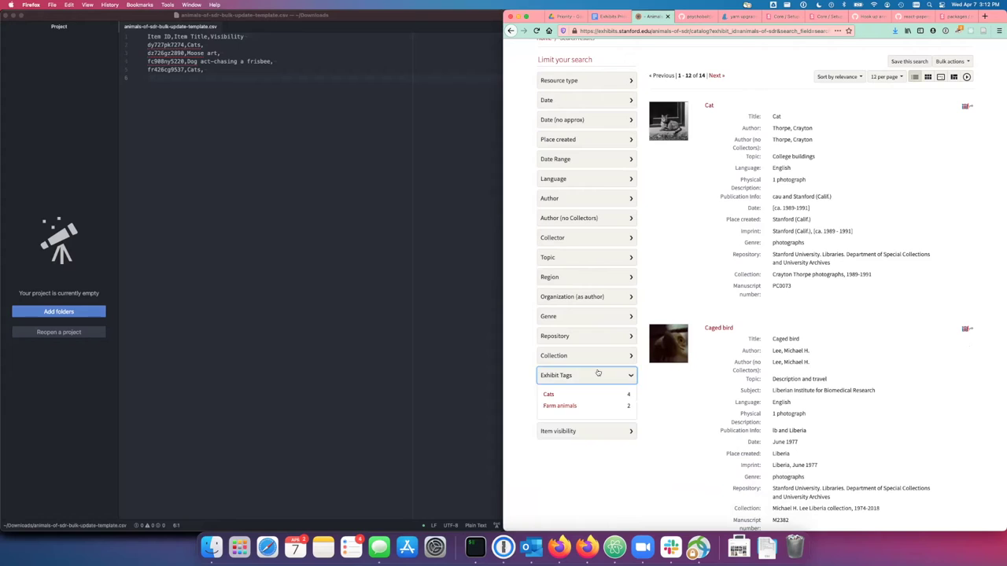
click(598, 375)
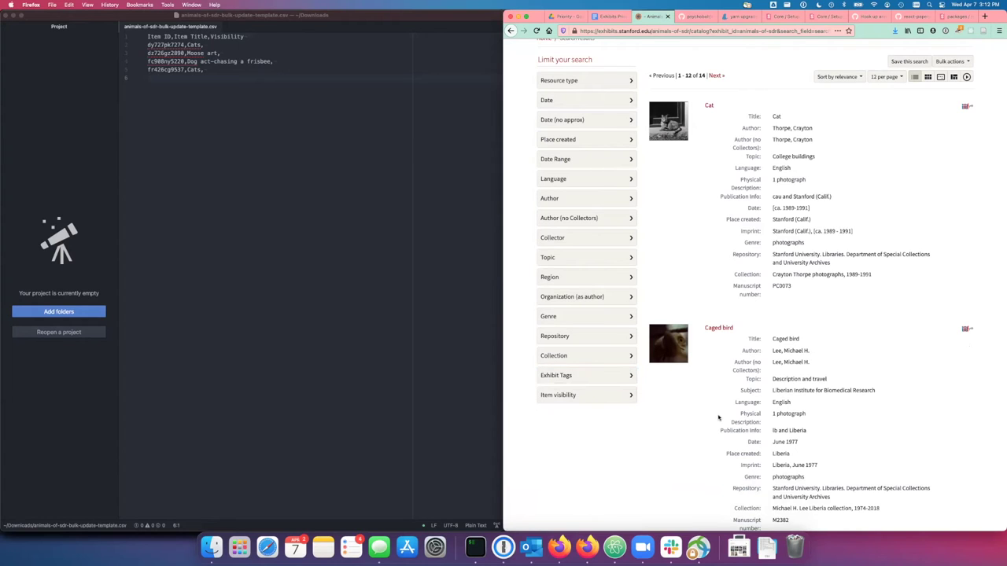
Reload the results and recheck the Exhibit Tags facet counts after the tag rename
key(super+r)
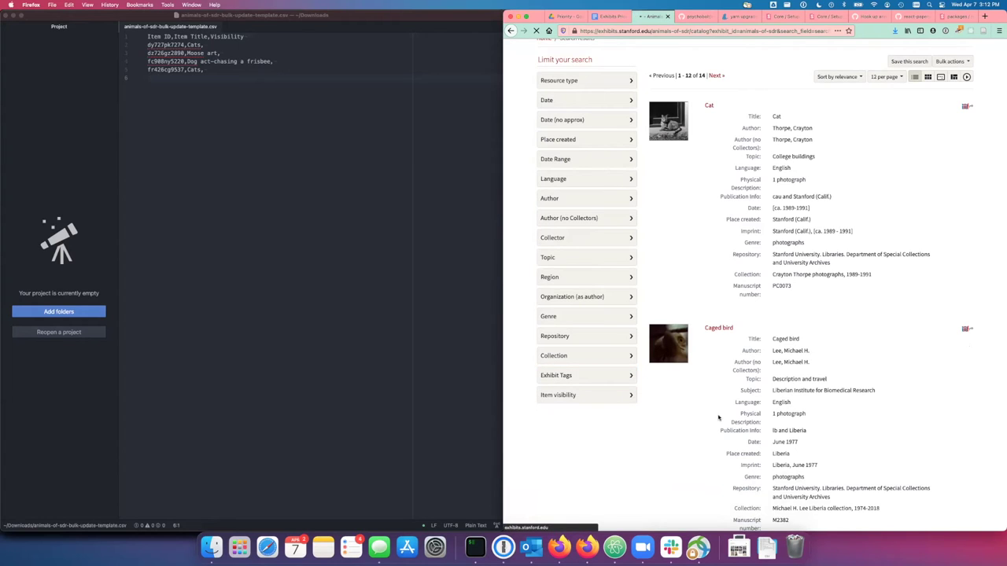
click(594, 377)
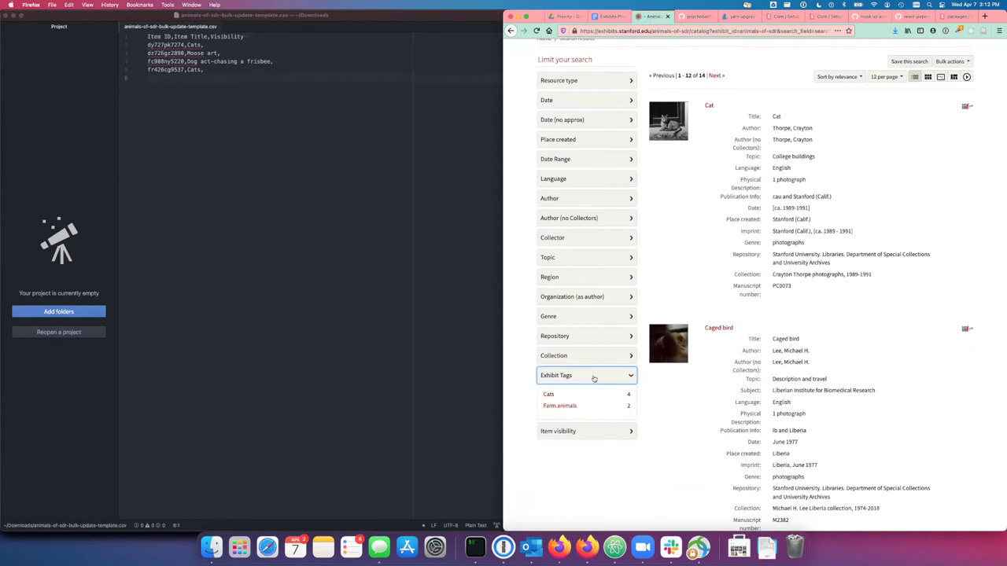
click(594, 378)
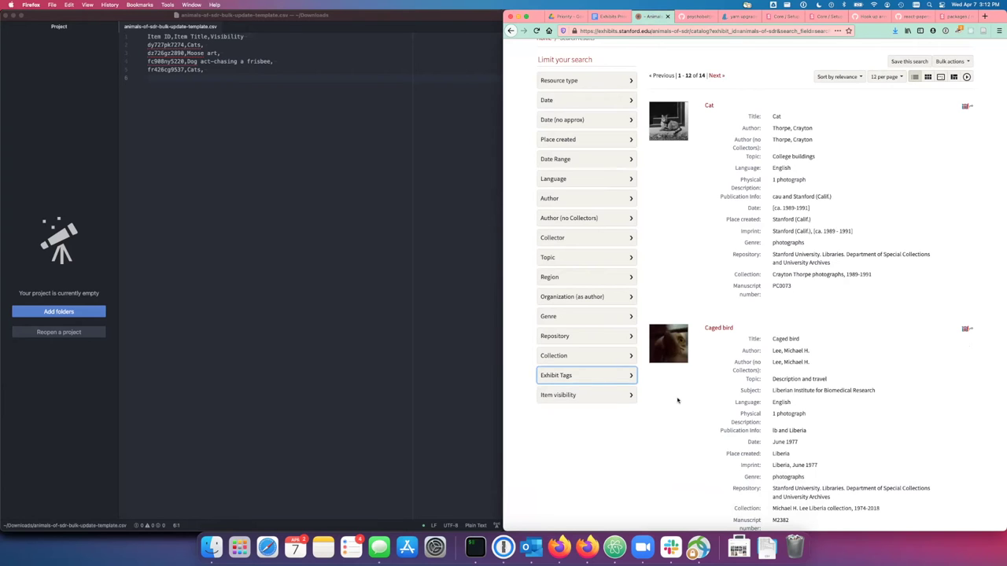
scroll(677, 400, up, 3)
scroll(678, 401, down, 5)
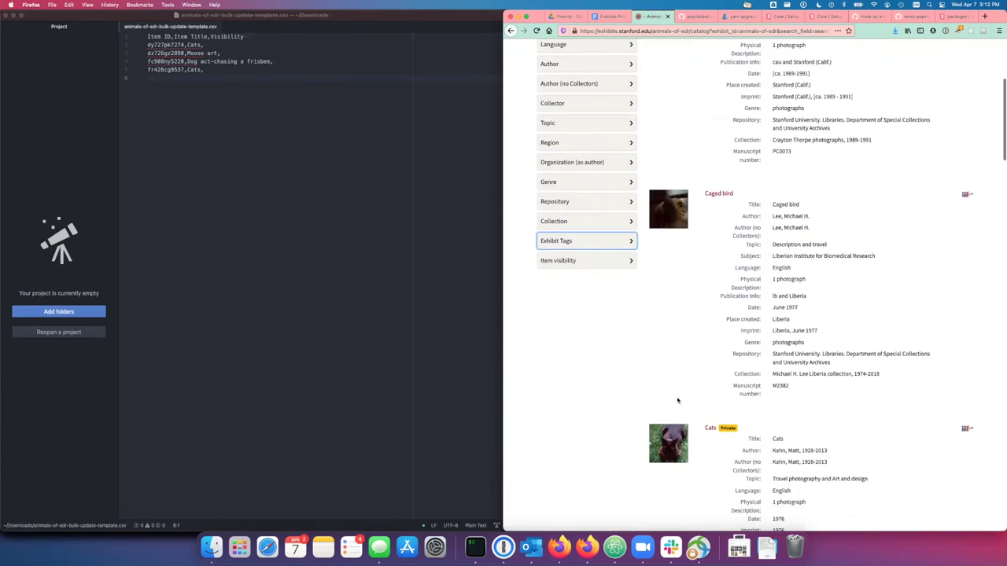
scroll(677, 400, down, 10)
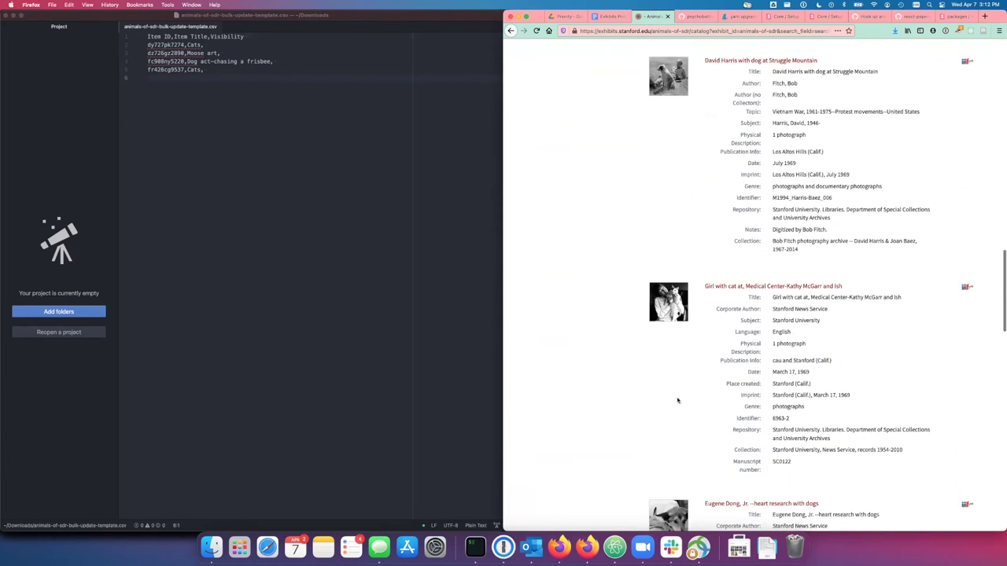
scroll(677, 401, up, 4)
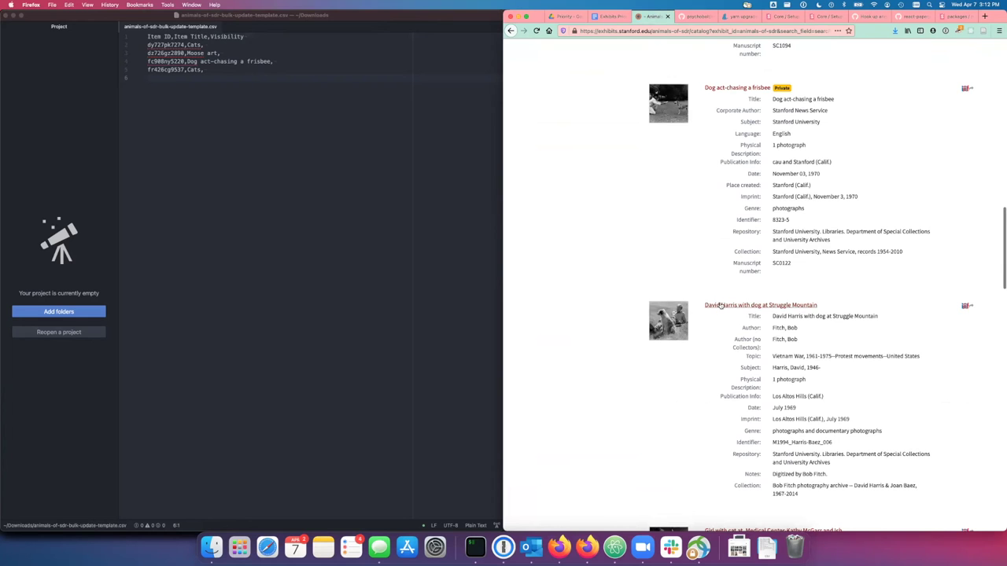
Open the 'David Harris with dog at Struggle Mountain' record from the results
click(719, 306)
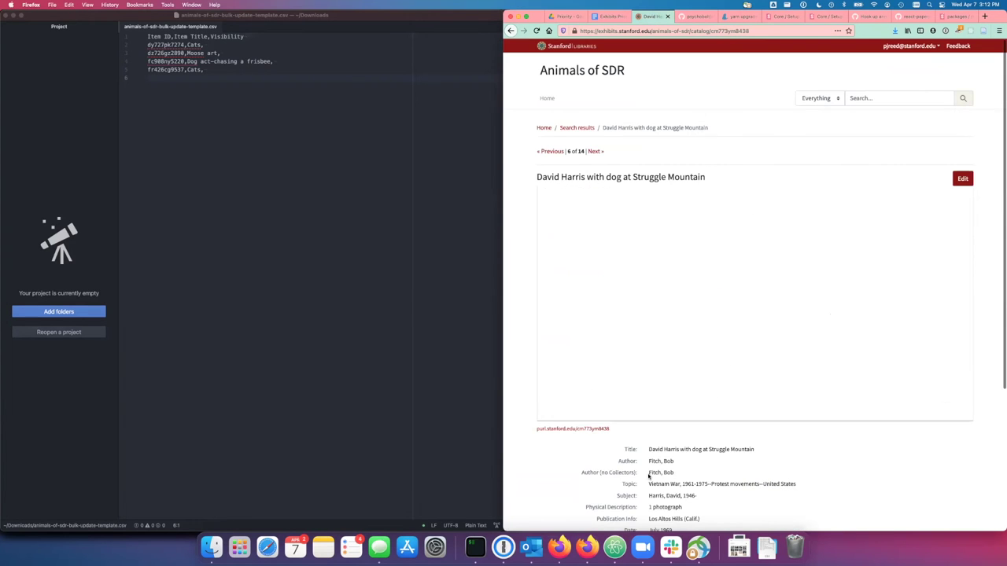
scroll(649, 475, down, 3)
scroll(1002, 334, up, 1)
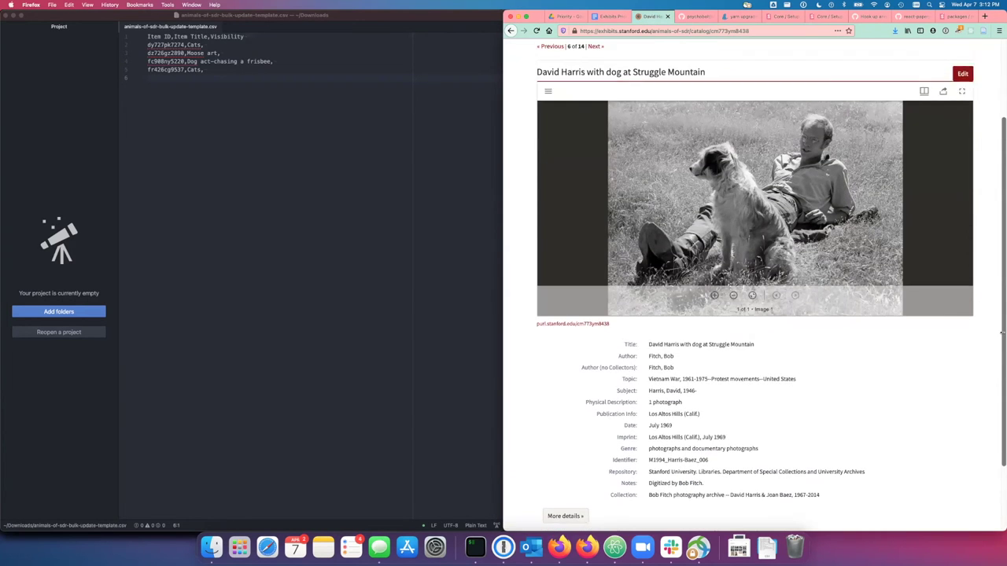
scroll(1001, 334, up, 2)
click(961, 178)
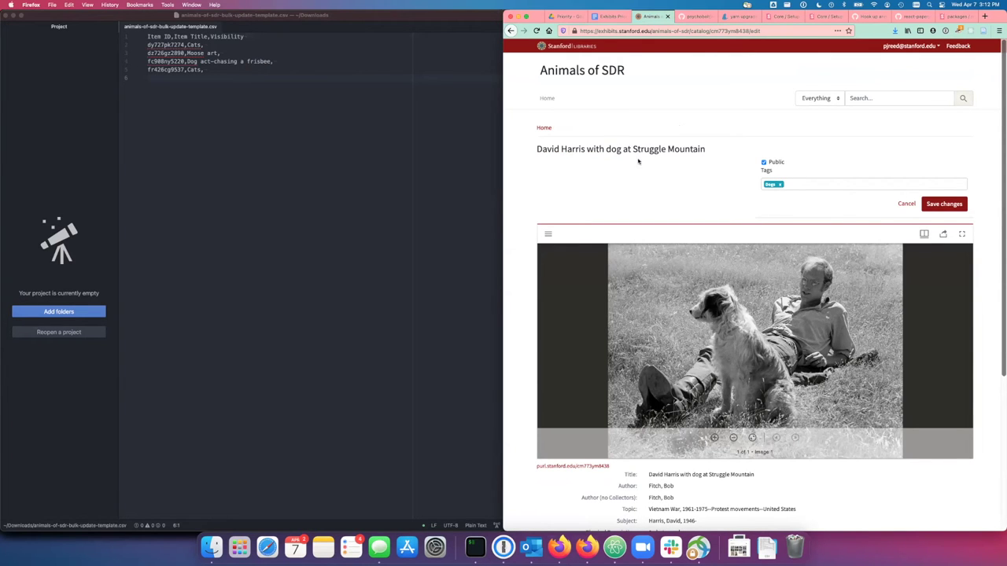
click(940, 206)
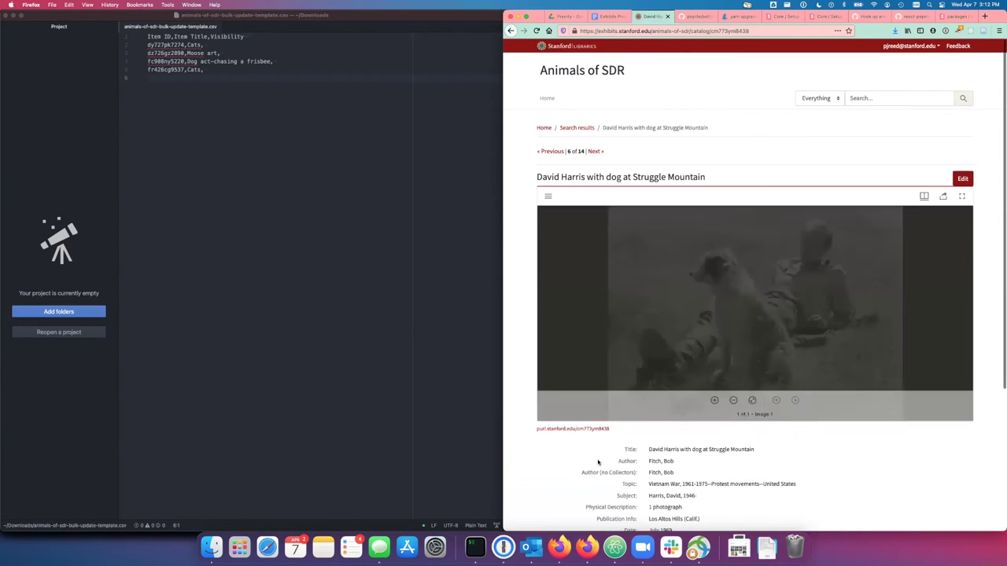
scroll(595, 461, down, 4)
scroll(598, 462, up, 1)
scroll(597, 462, up, 3)
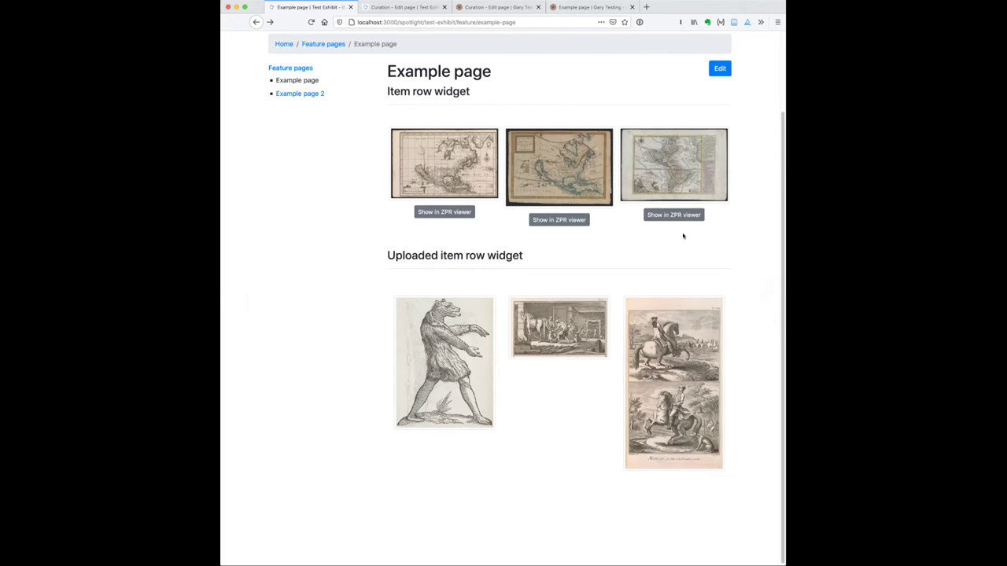
Switch to the 'Curation - Edit page' tab holding the Example page's editor
key(ctrl+Tab)
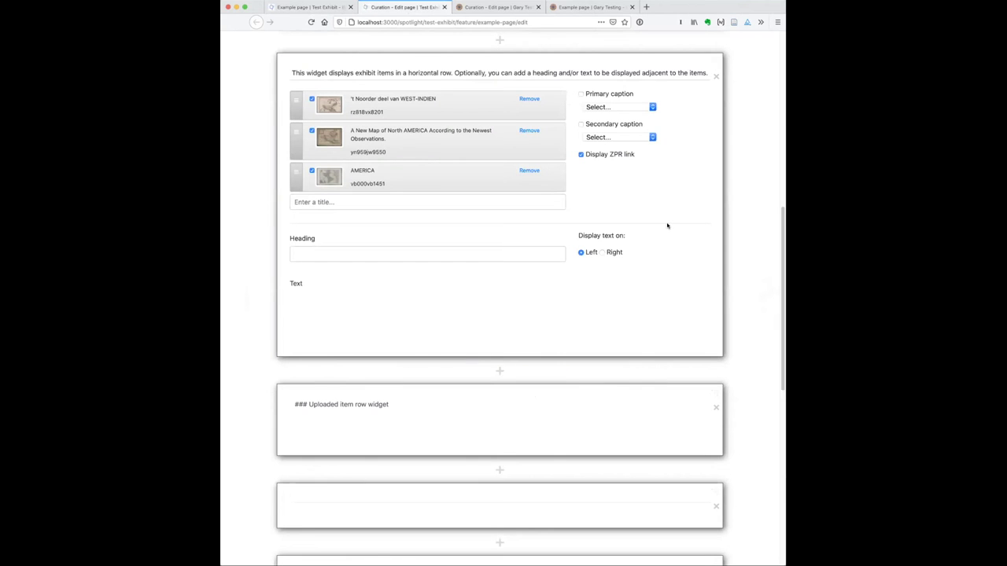
Toggle the item row's 'Display ZPR link' off and back on, then return to the published Example page
scroll(669, 227, up, 1)
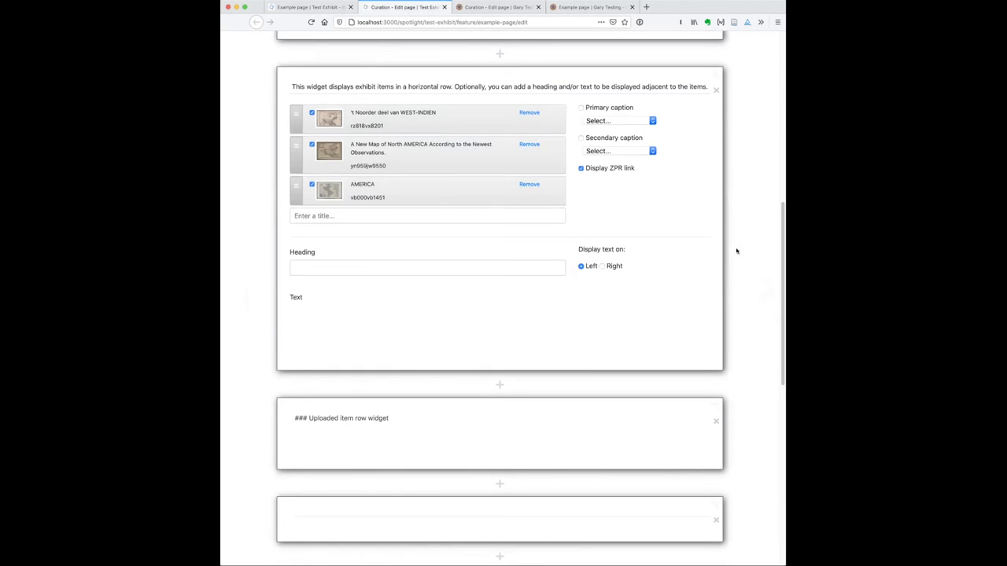
scroll(681, 237, up, 1)
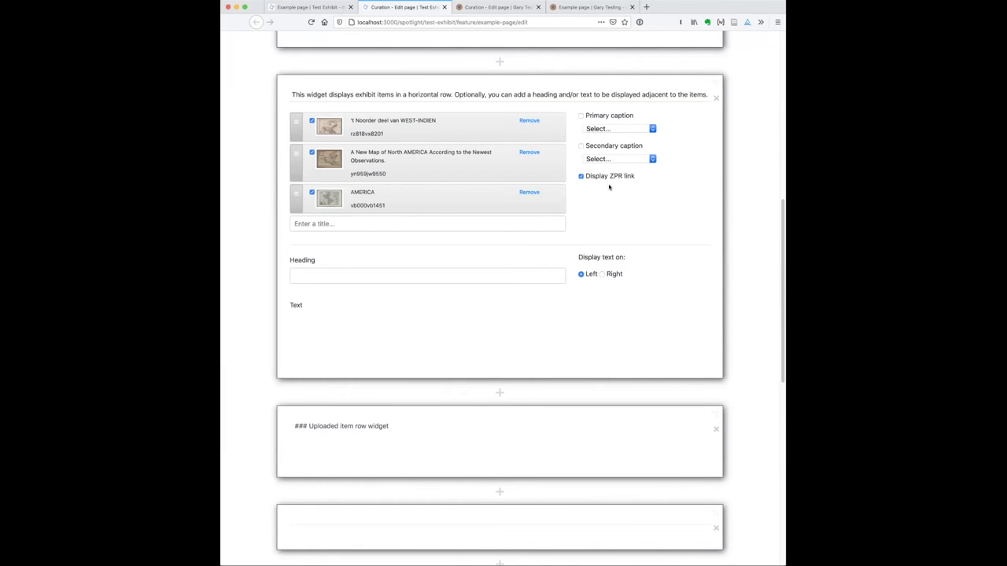
click(597, 177)
triple_click(597, 177)
click(580, 177)
click(580, 178)
click(311, 7)
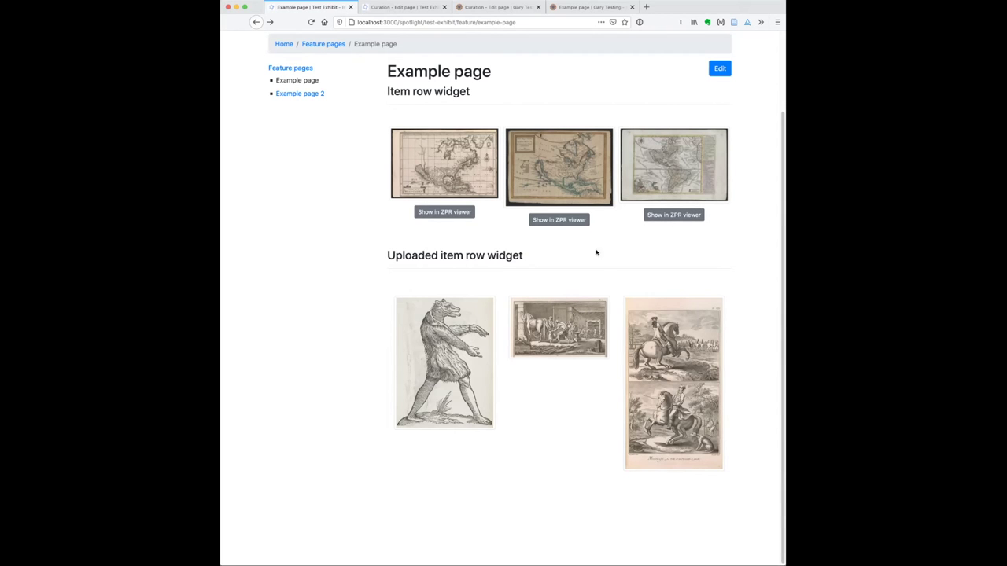
click(563, 225)
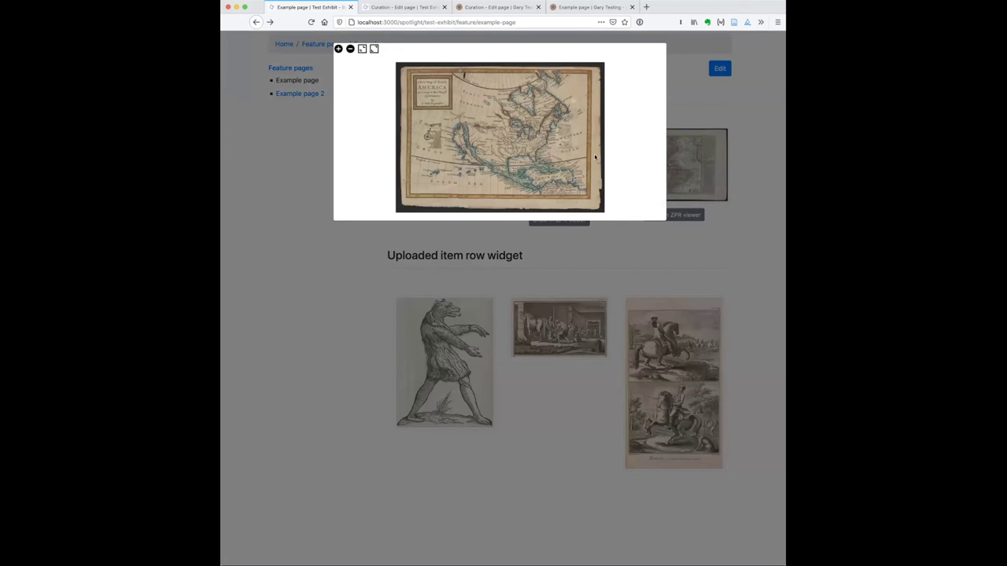
scroll(462, 99, up, 5)
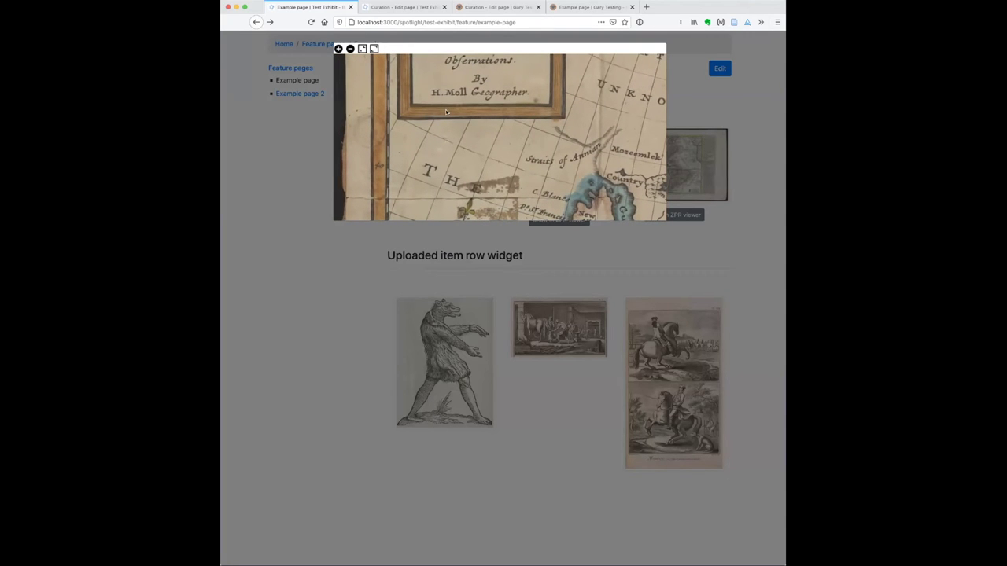
drag(446, 112, 422, 118)
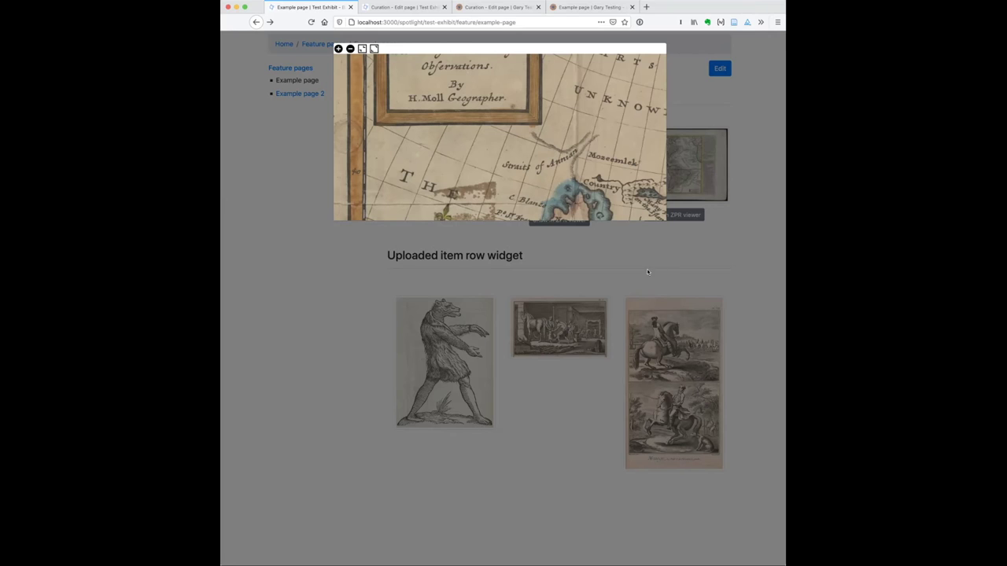
click(605, 241)
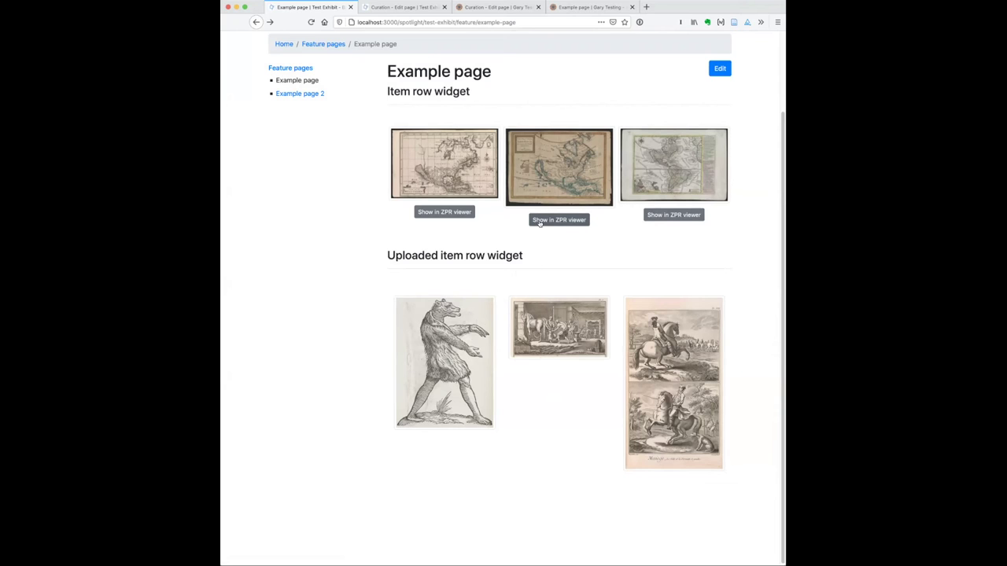
Review the local Example page editor's widgets, then switch to the stanford.edu test exhibit's editor
click(396, 8)
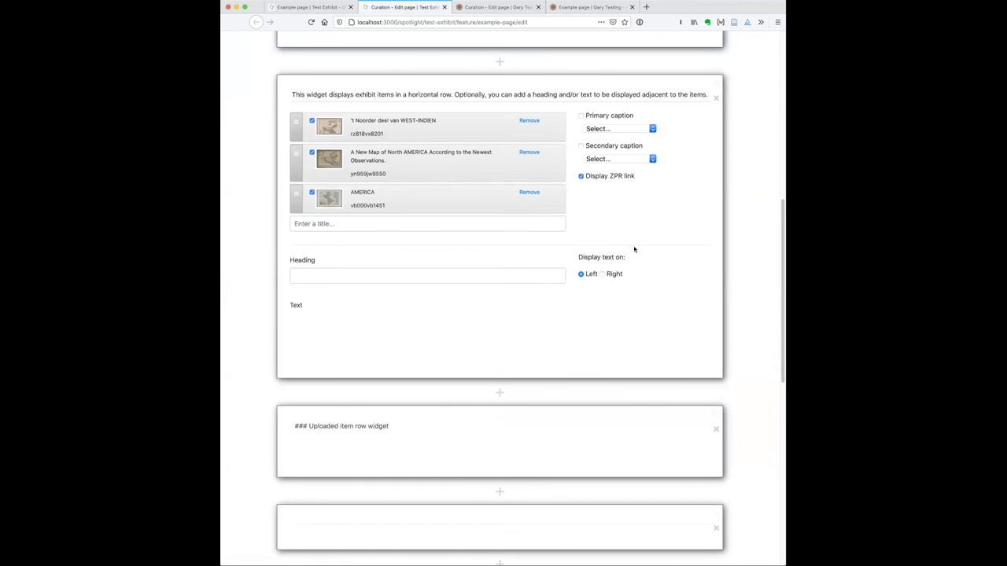
scroll(634, 249, down, 5)
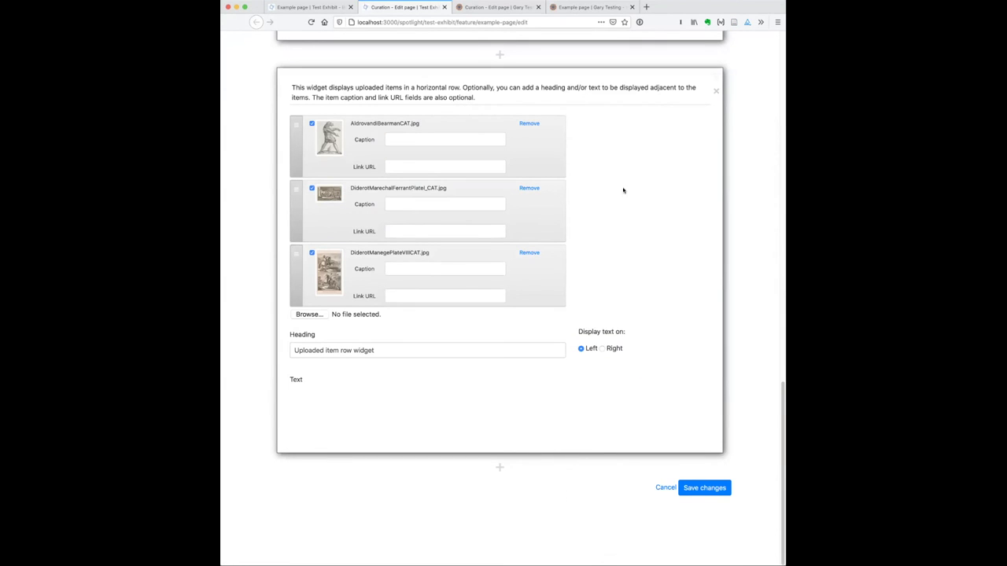
scroll(611, 180, up, 5)
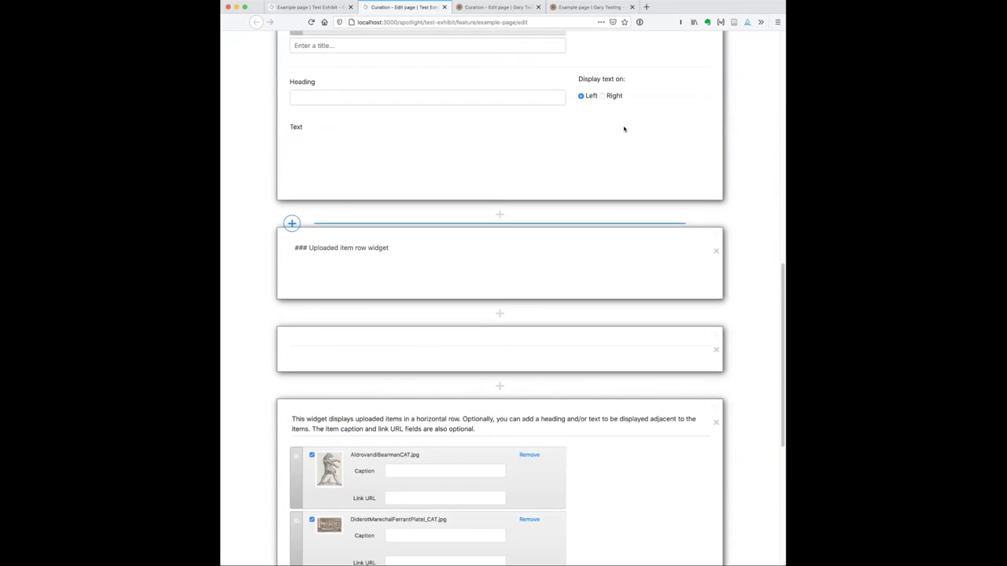
scroll(627, 123, up, 3)
double_click(598, 117)
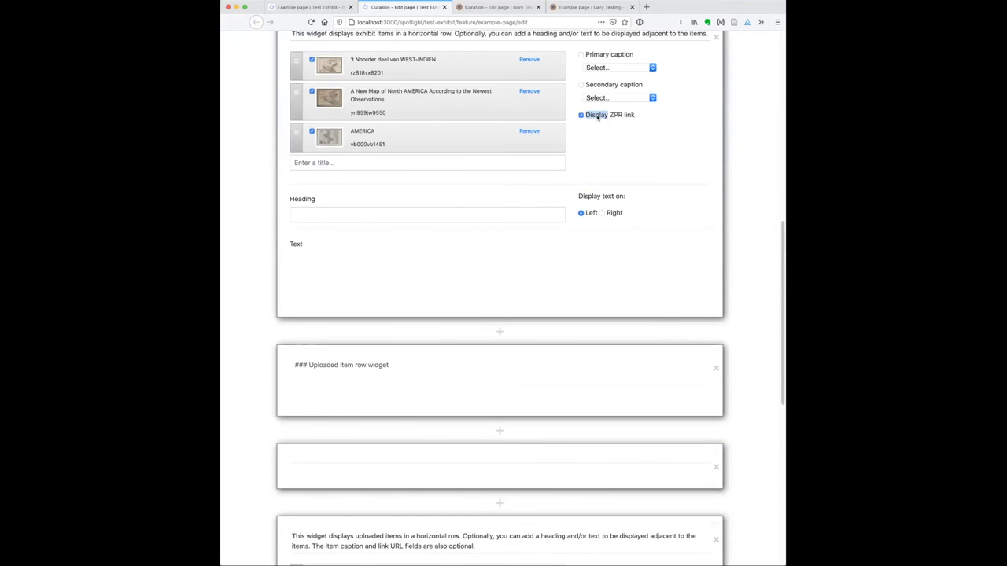
scroll(648, 288, down, 7)
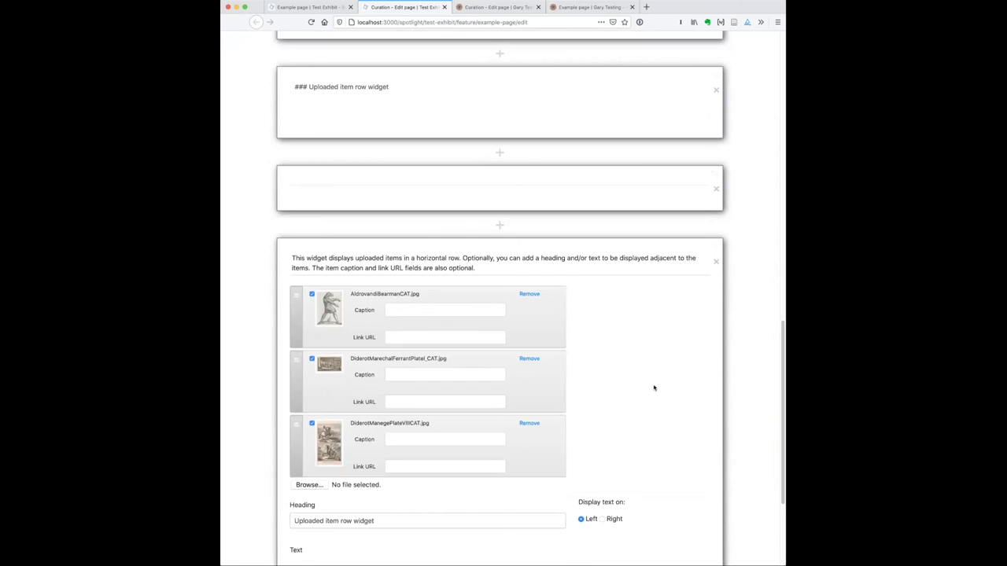
click(504, 9)
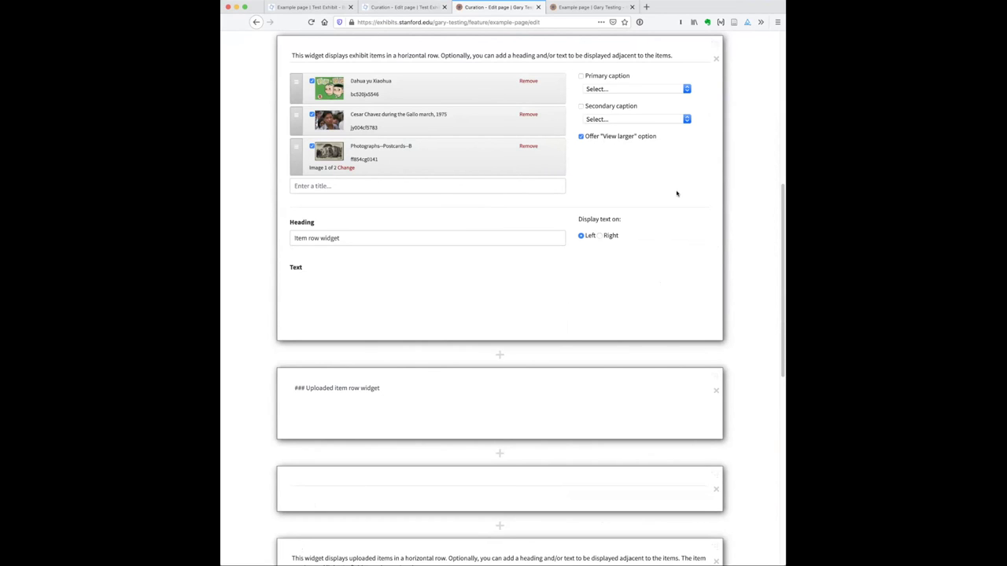
Scroll down through the uploaded item row widget's settings in the Example page editor
scroll(676, 194, down, 10)
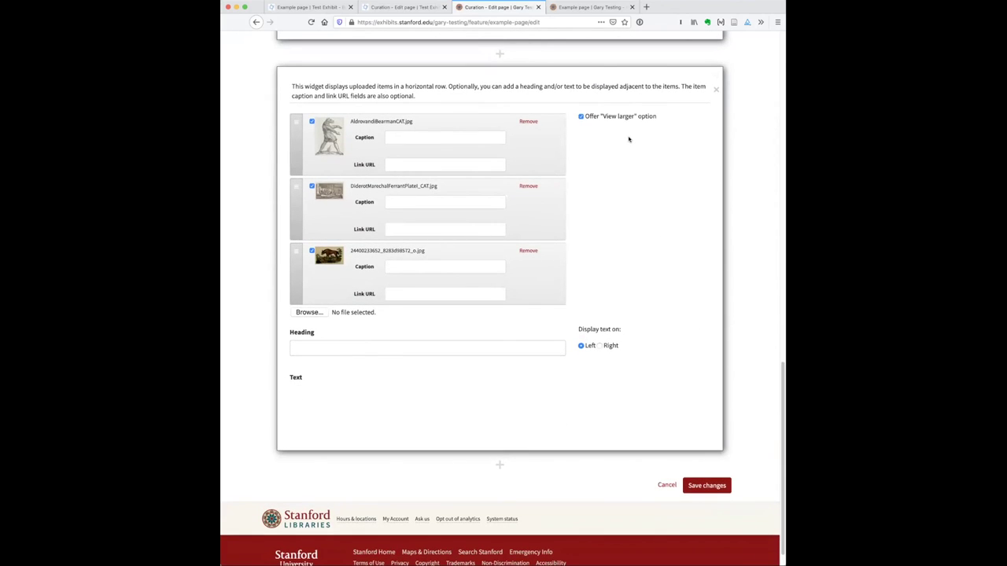
On the rendered Example page, enlarge the building postcard and zoom and pan around it
click(569, 6)
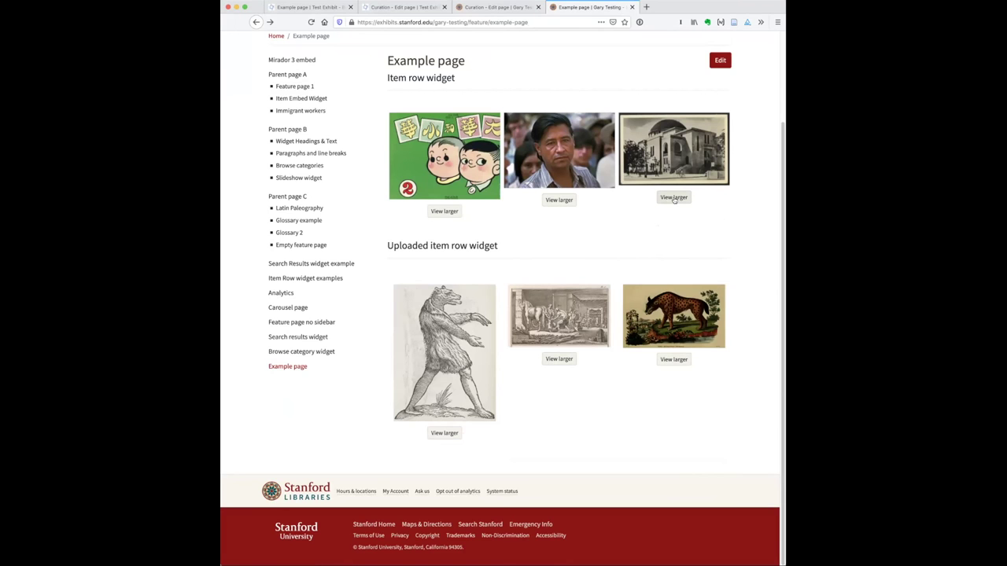
click(674, 198)
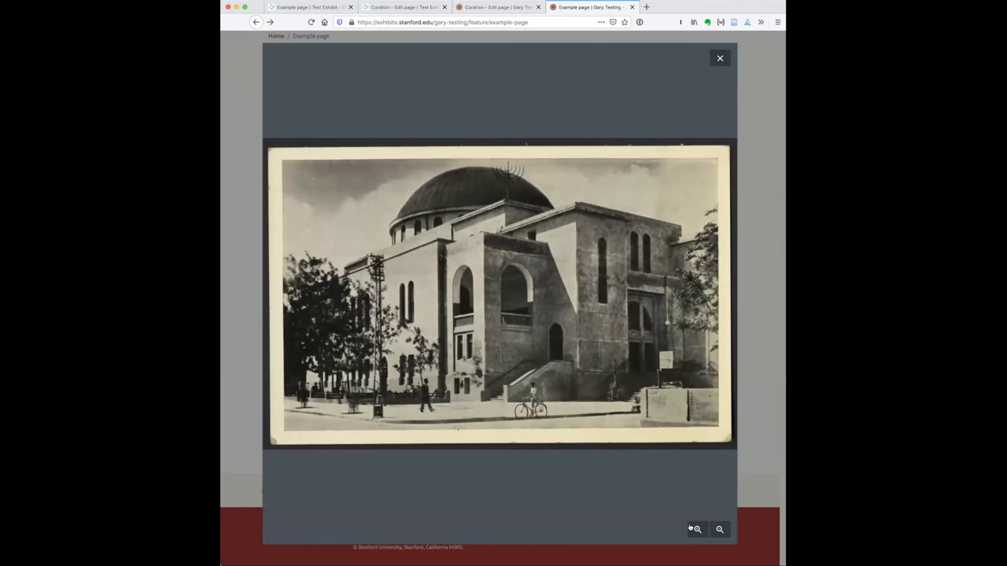
click(720, 531)
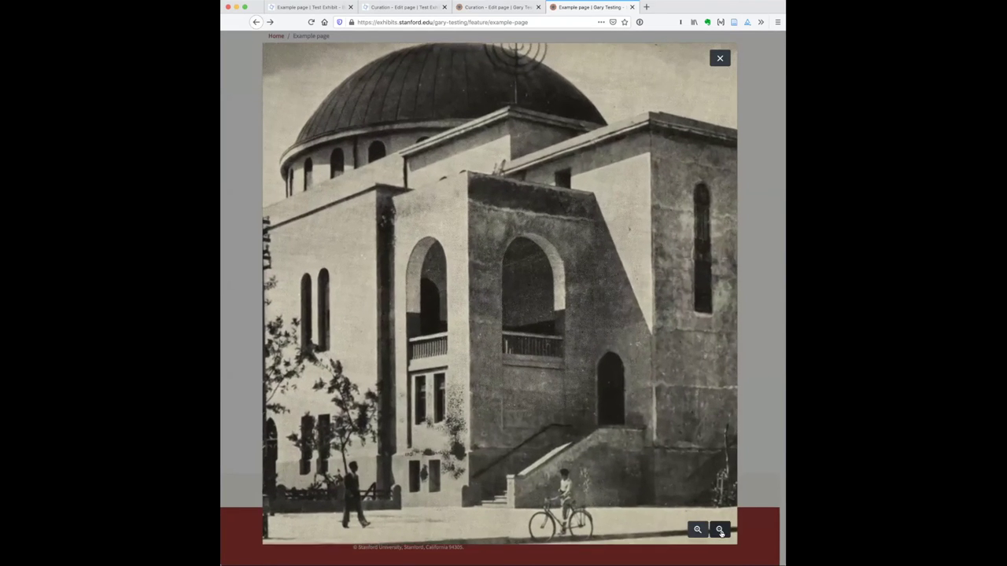
click(720, 530)
scroll(599, 378, up, 5)
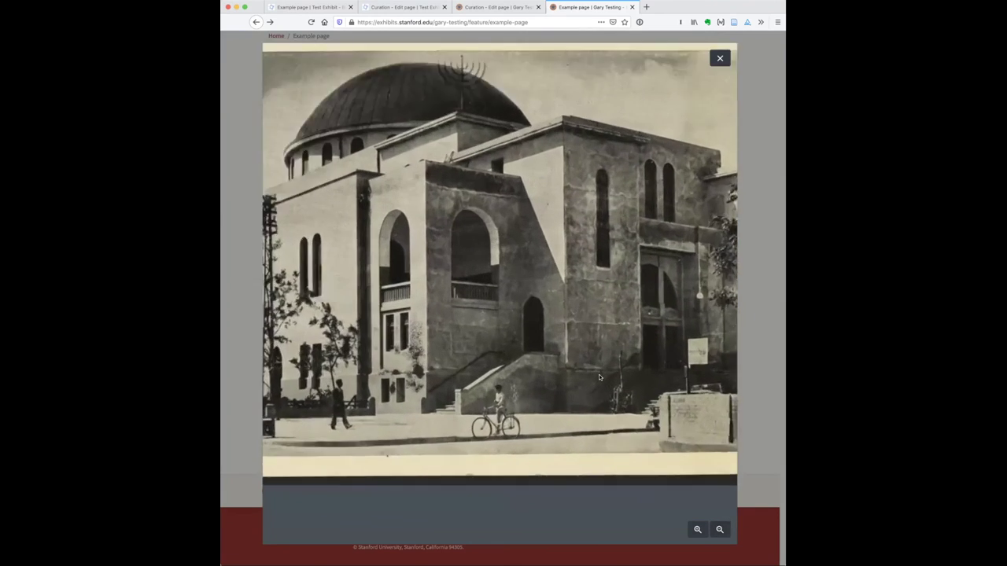
drag(608, 213, 680, 264)
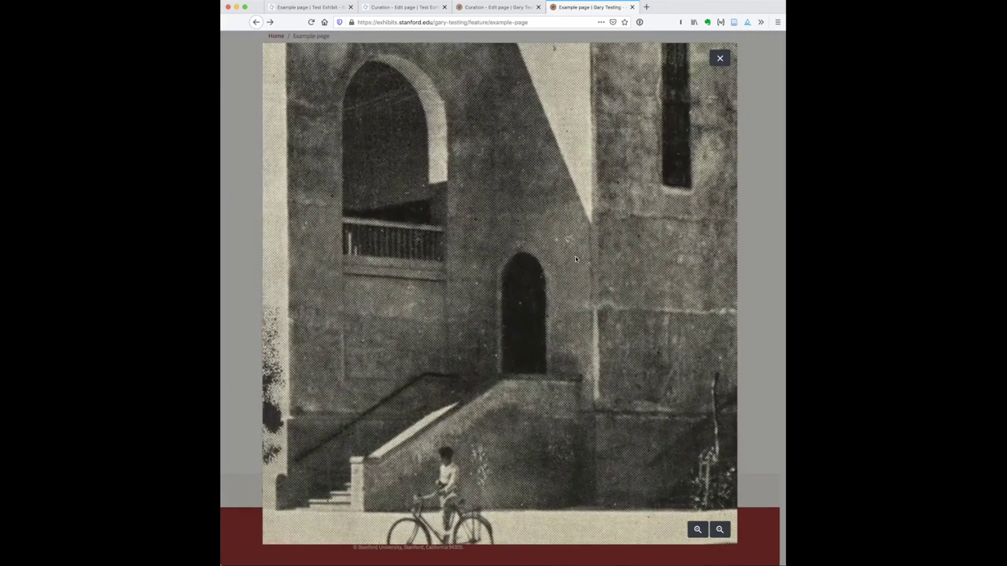
drag(576, 260, 571, 209)
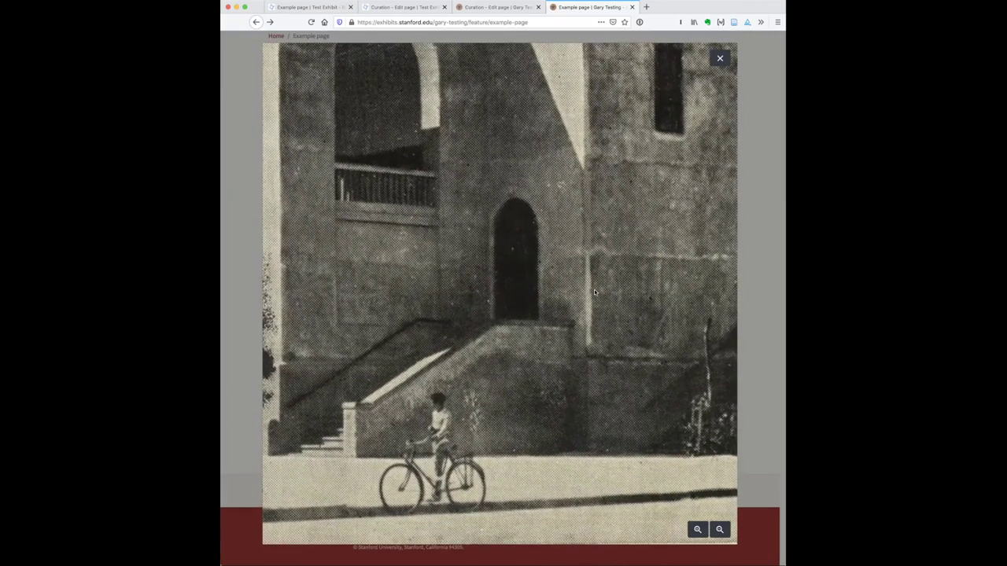
click(742, 294)
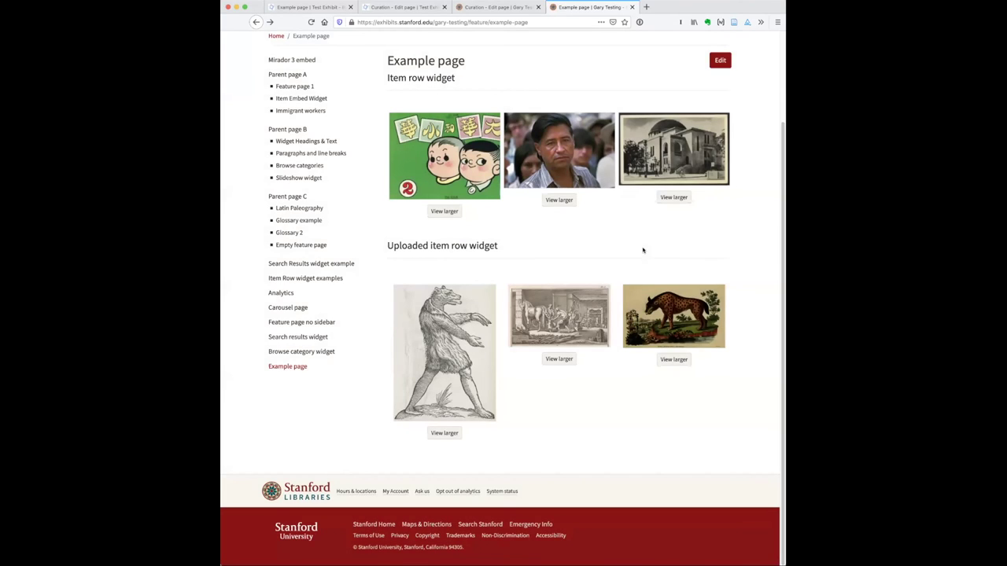
Re-enlarge the postcard to pan across the wing and street, then enlarge the bear woodcut
click(673, 198)
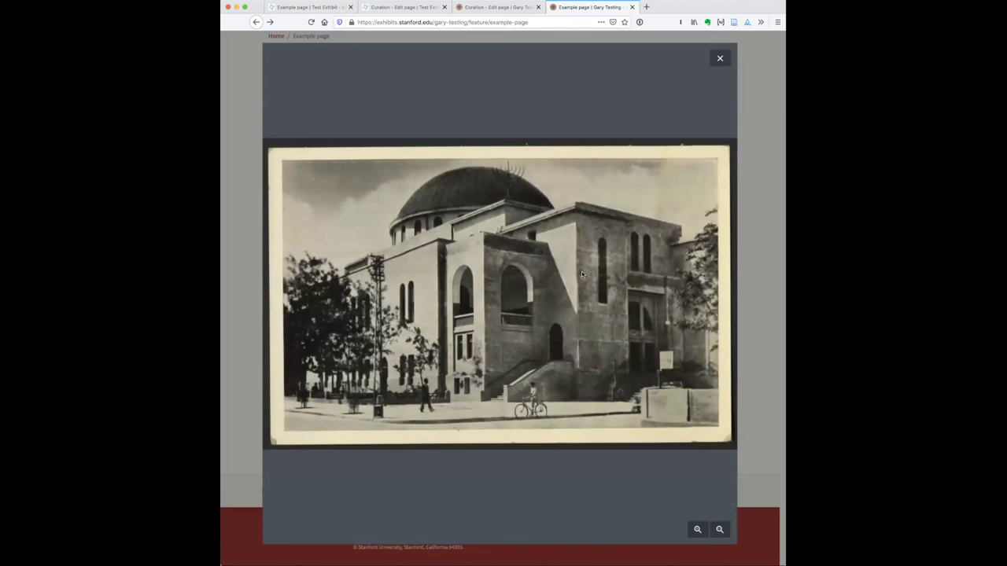
scroll(582, 271, up, 3)
scroll(542, 301, up, 2)
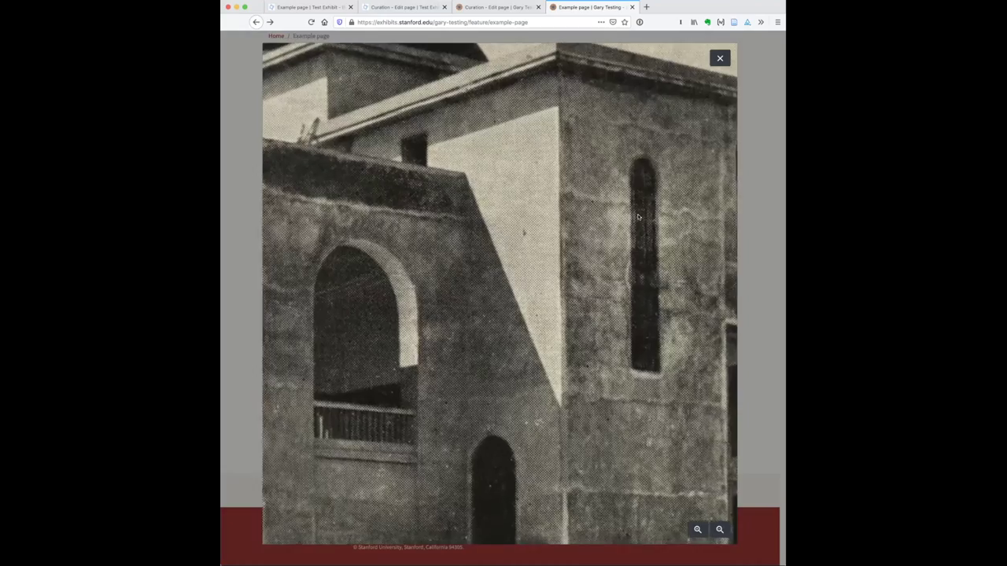
scroll(373, 264, up, 2)
drag(374, 264, 539, 241)
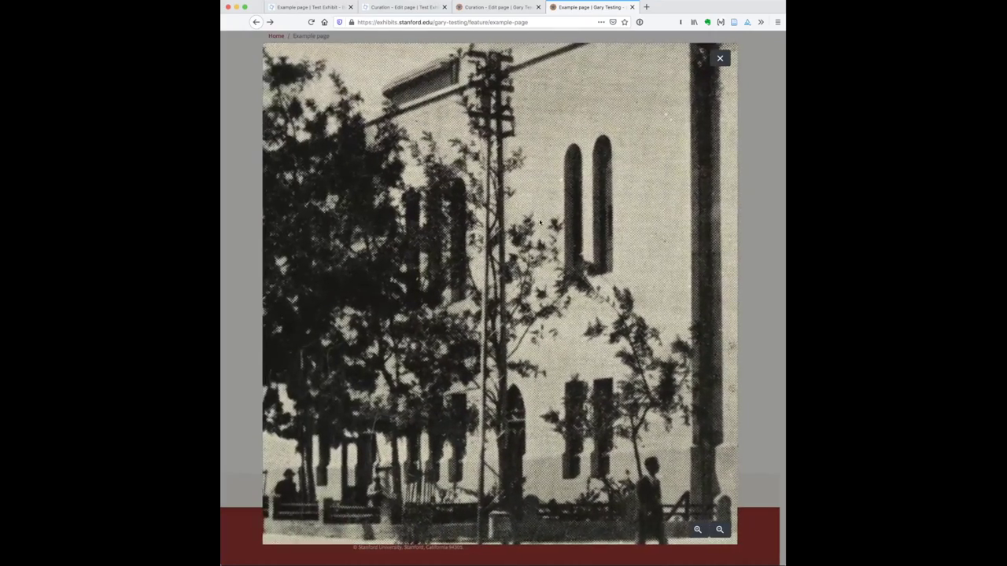
drag(506, 480, 511, 362)
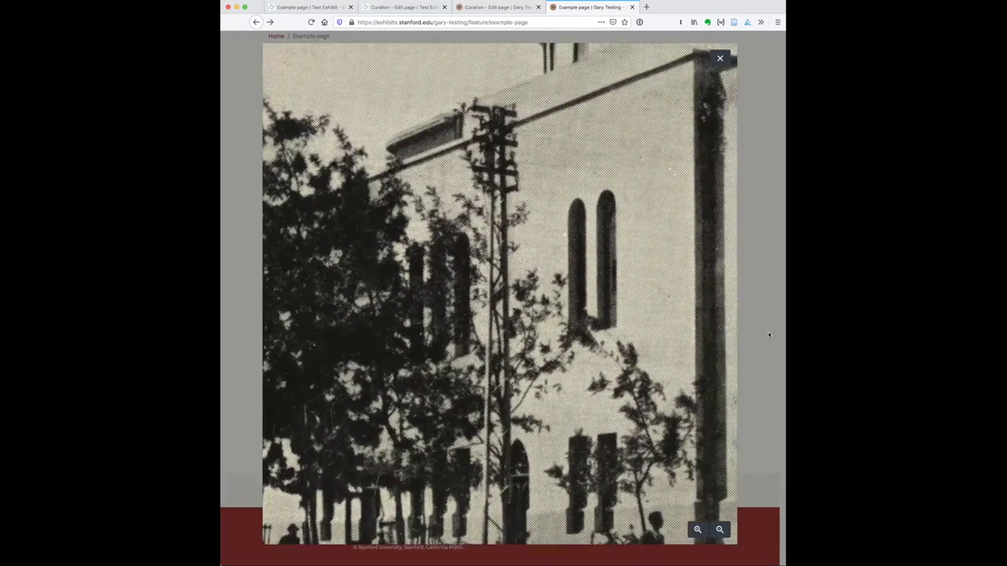
click(784, 342)
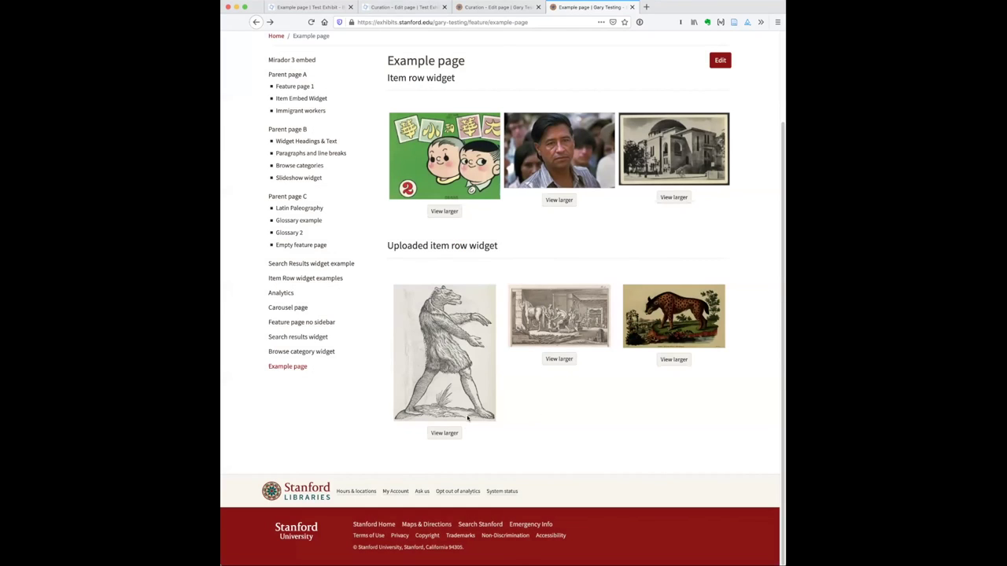
click(446, 431)
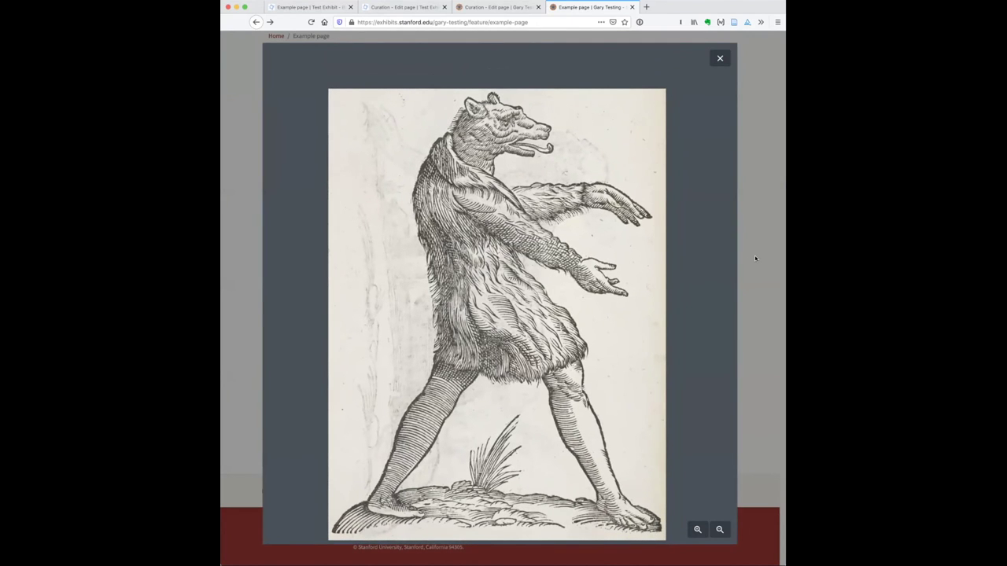
Close the enlarged bear woodcut image
click(755, 258)
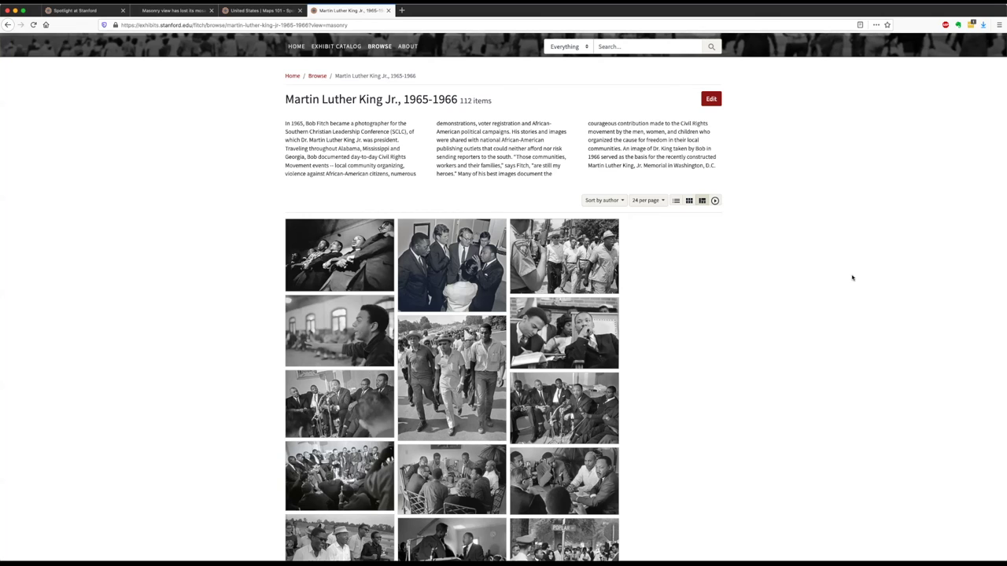
Narrow and widen the browser window to watch the masonry photo grid reflow
scroll(852, 277, up, 2)
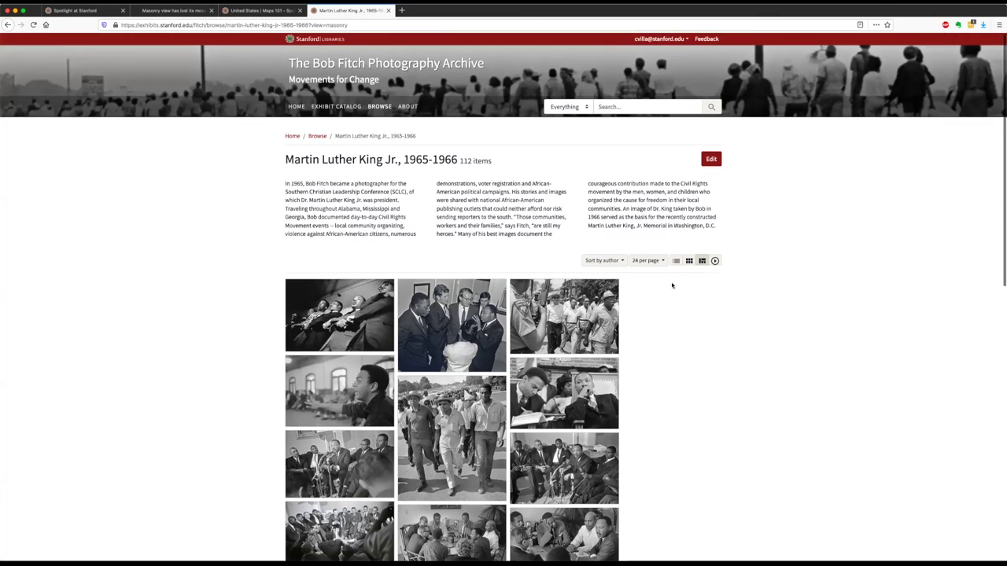
scroll(852, 278, down, 2)
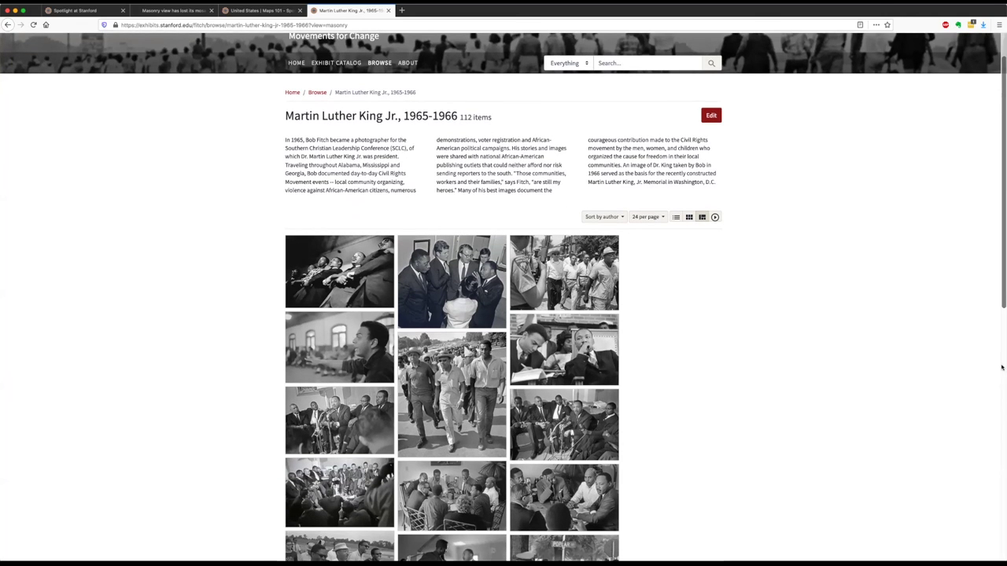
drag(656, 370, 733, 367)
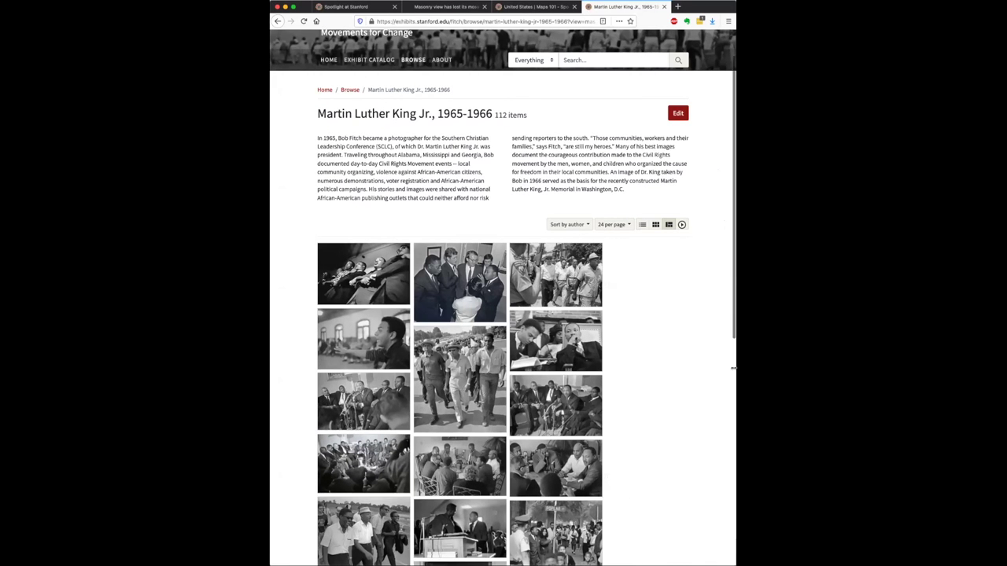
drag(735, 370, 832, 370)
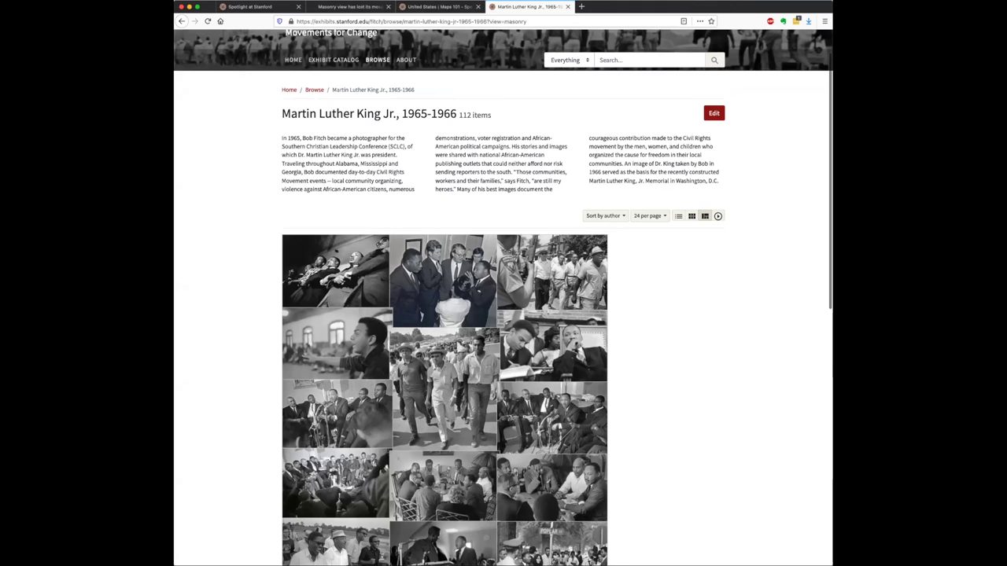
key(ctrl+alt+equal)
scroll(789, 375, down, 1)
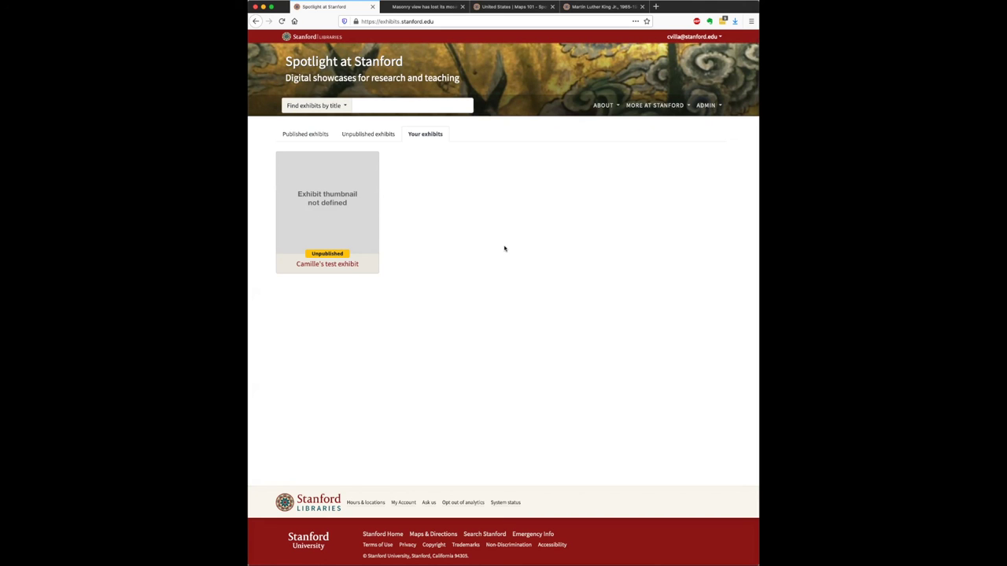
In the test exhibit's Users configuration, add a new user entry and reveal the Viewer role option
click(333, 265)
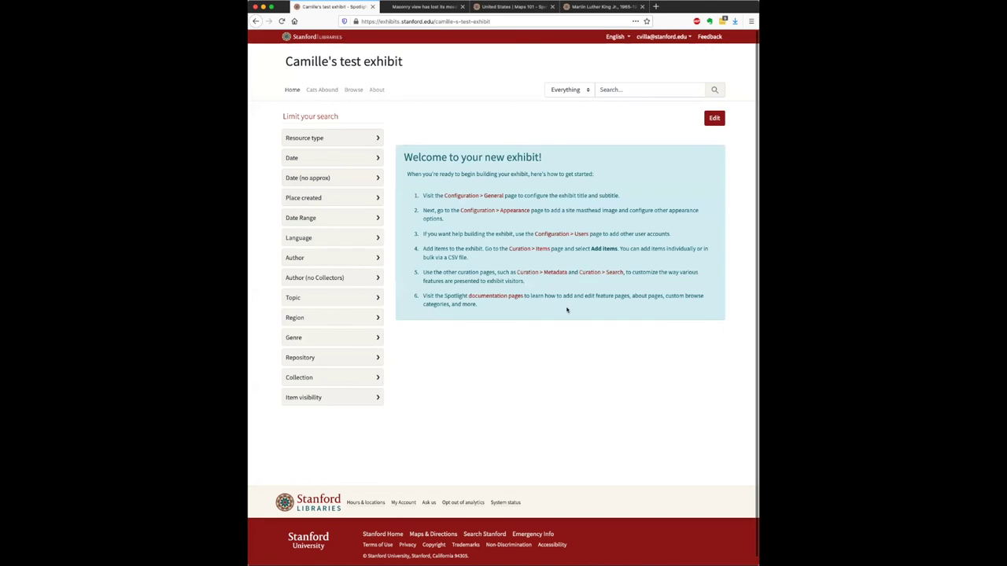
click(550, 234)
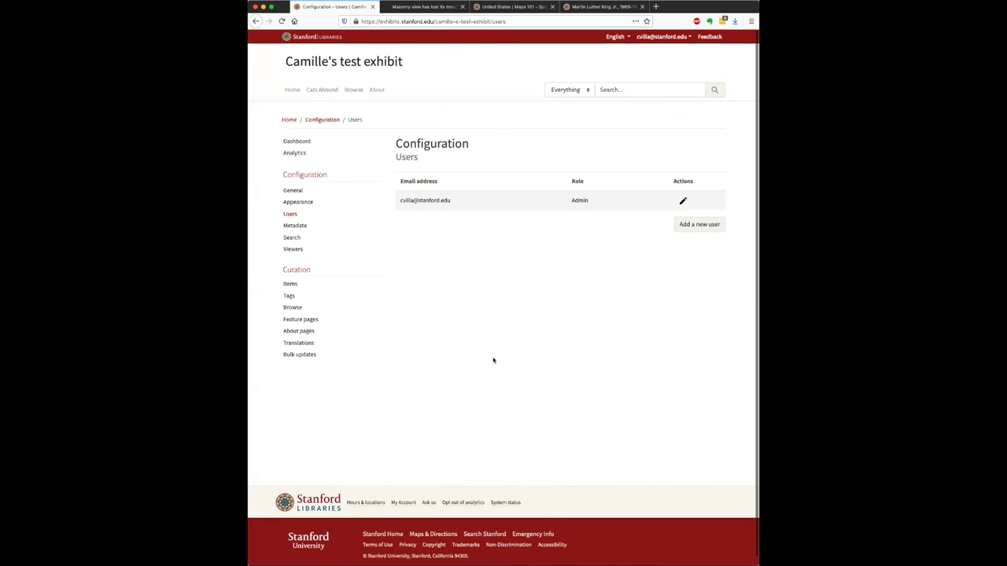
click(693, 225)
click(672, 224)
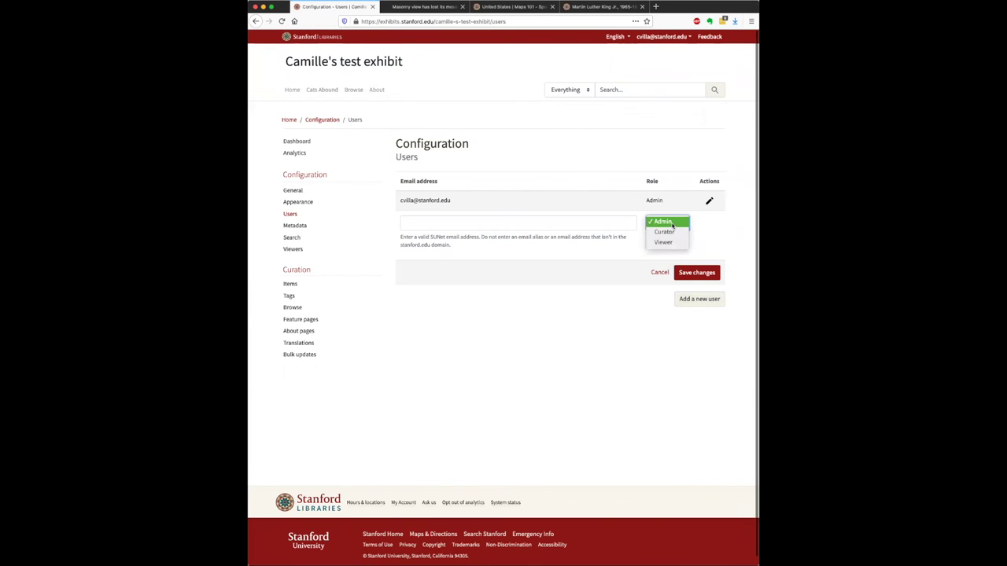